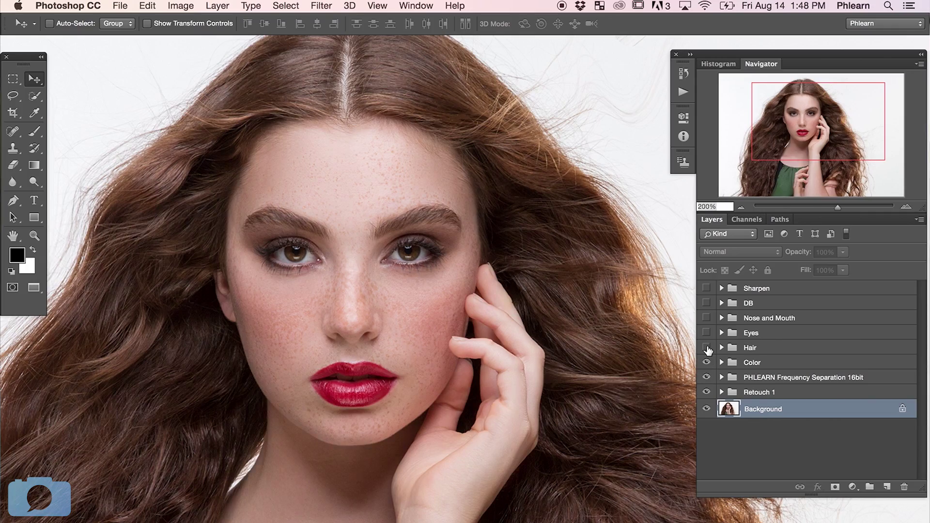
- Show the layer groups from Hair up to Sharpen, and open Apply Image for a new layer above them
{"action": "left_click_drag", "start_coordinate": [708, 350], "coordinate": [708, 290]}
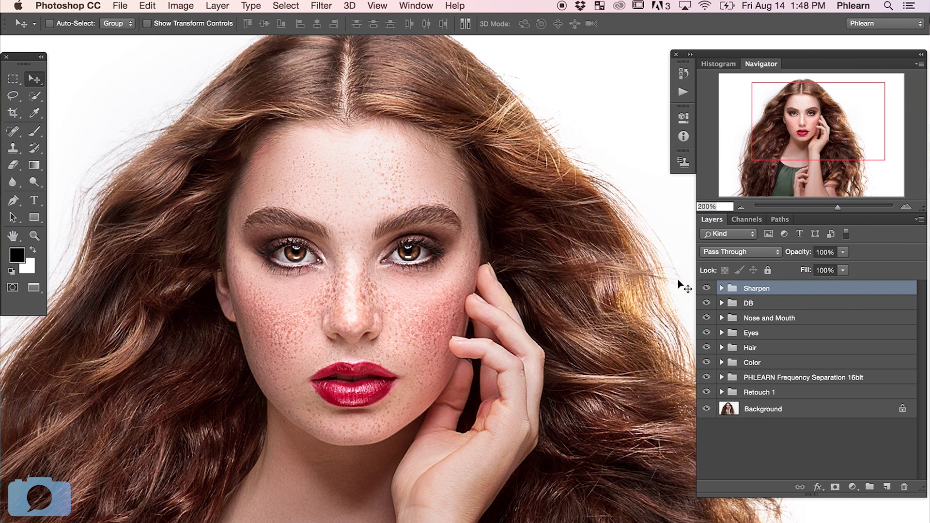
{"action": "key", "text": "super+shift+alt+n"}
{"action": "left_click", "coordinate": [180, 6]}
{"action": "left_click", "coordinate": [230, 202]}
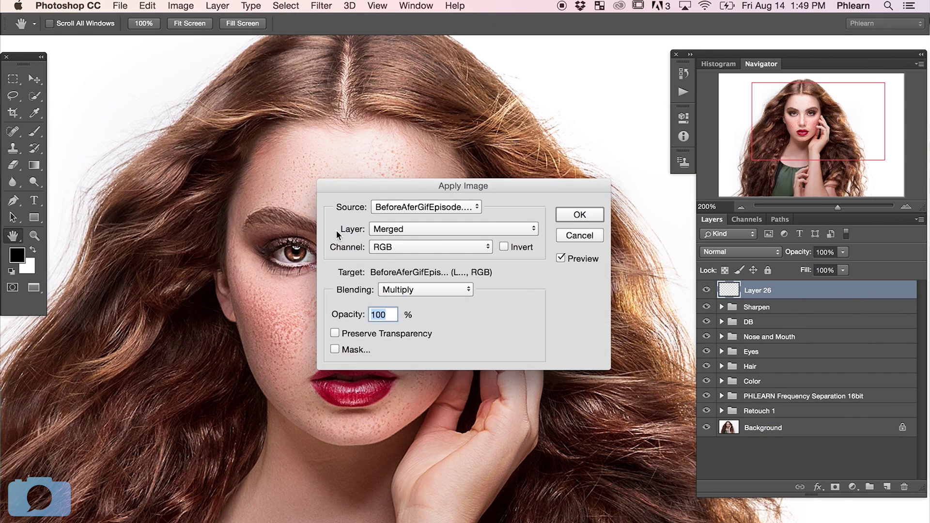
{"action": "left_click_drag", "start_coordinate": [416, 194], "coordinate": [350, 153]}
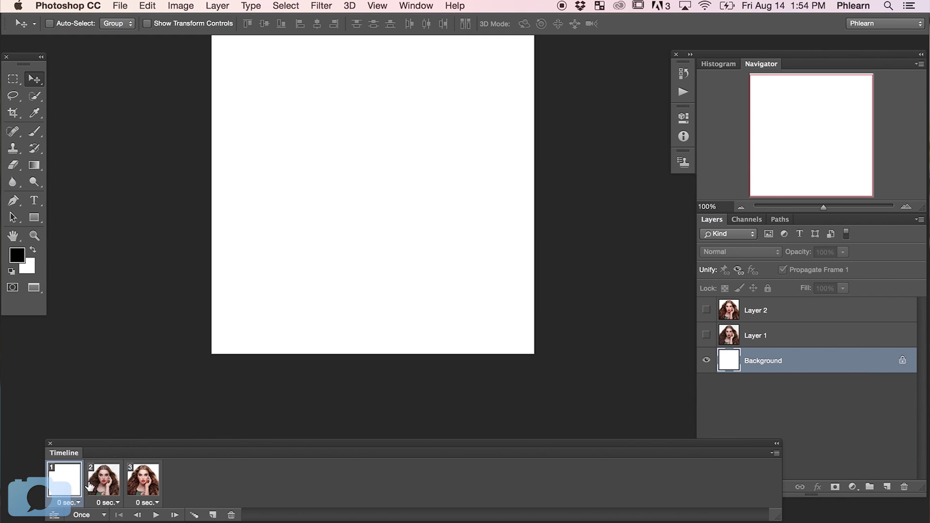
- Delete the blank first frame from the timeline animation
{"action": "left_click", "coordinate": [231, 515]}
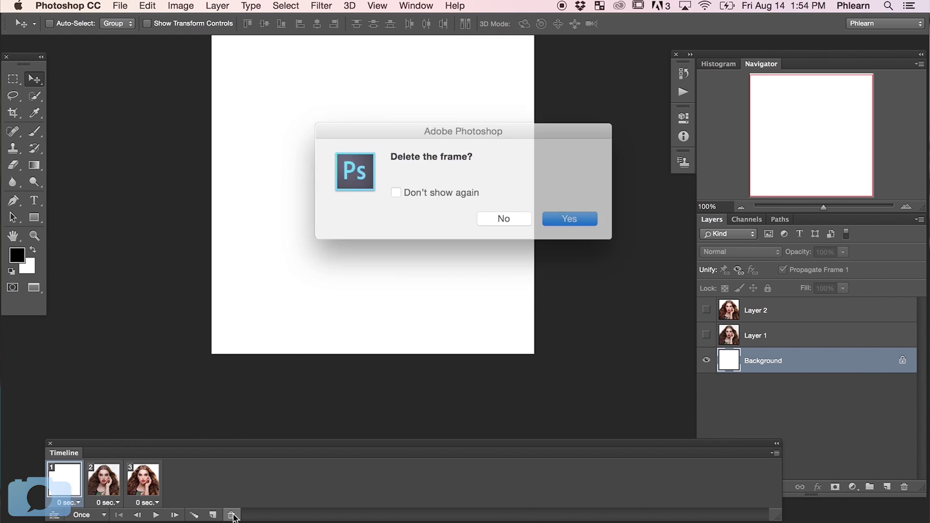
{"action": "left_click", "coordinate": [526, 201]}
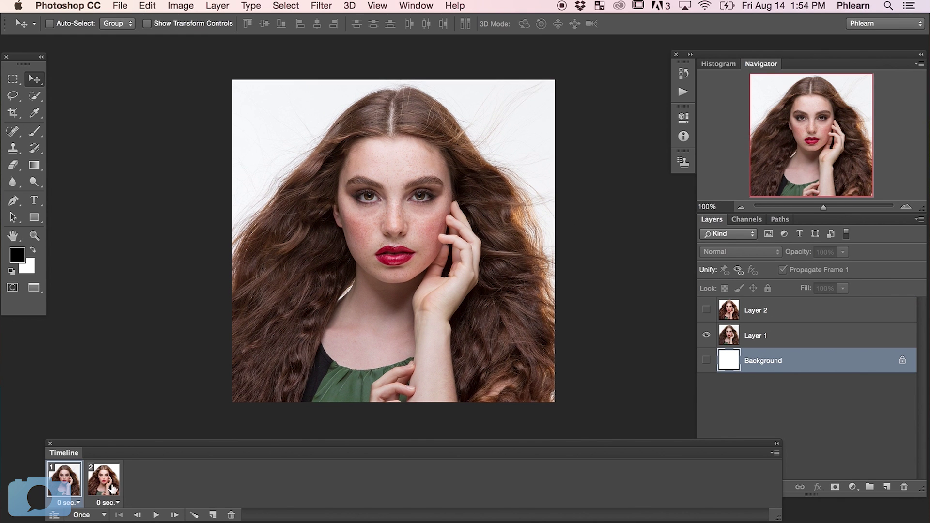
- Set a shared delay for both portrait frames and play the animation
{"action": "left_click", "coordinate": [116, 504]}
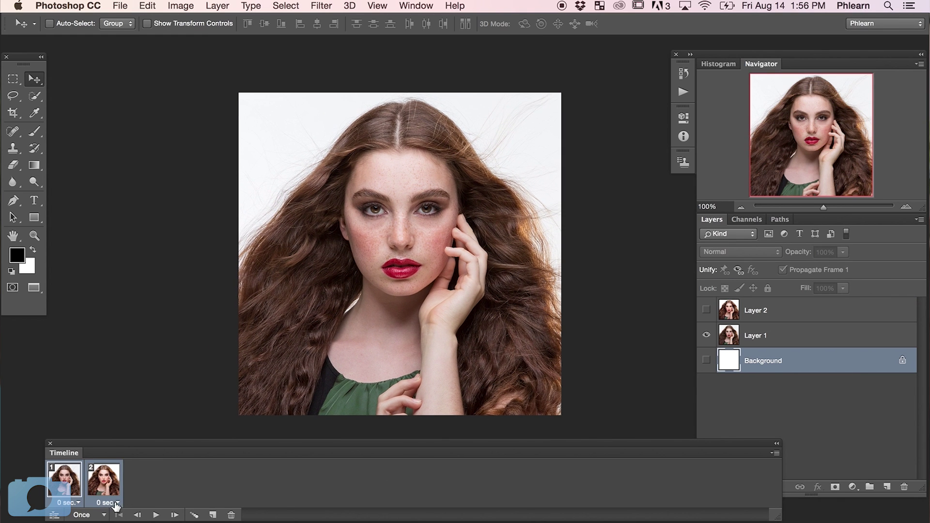
{"action": "left_click", "coordinate": [117, 504]}
{"action": "left_click", "coordinate": [135, 453]}
{"action": "left_click", "coordinate": [156, 516]}
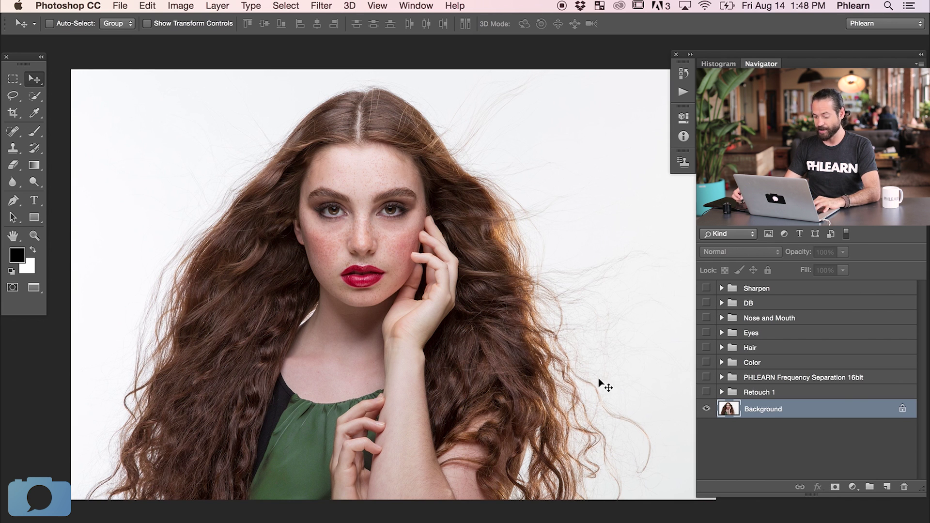
- Compare the face before and after retouching by showing all the layer groups and hiding them again
{"action": "scroll", "coordinate": [530, 363], "scroll_direction": "up", "scroll_amount": 6}
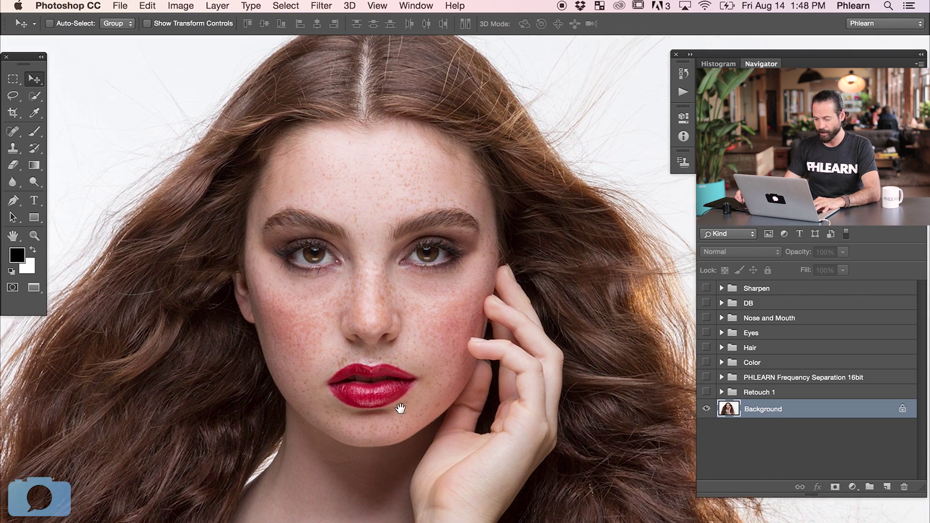
{"action": "left_click_drag", "start_coordinate": [400, 408], "coordinate": [388, 408]}
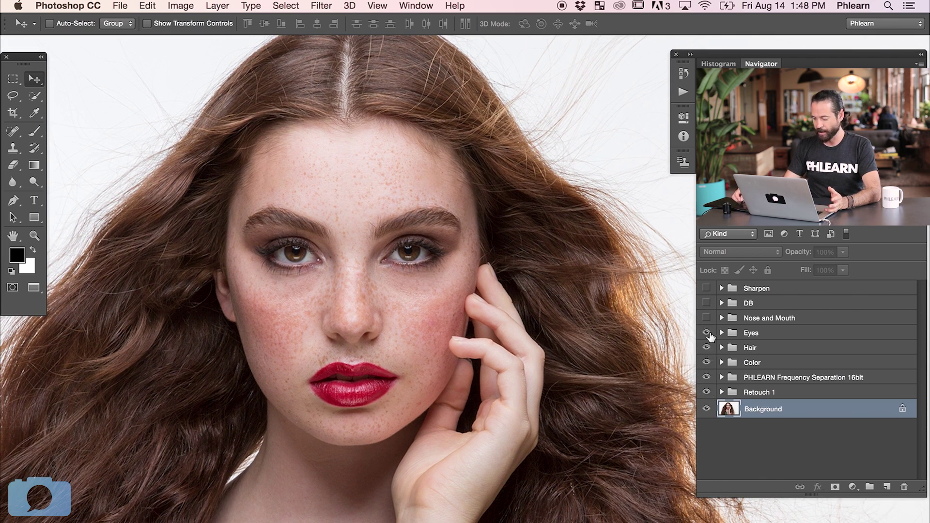
{"action": "left_click", "coordinate": [707, 289]}
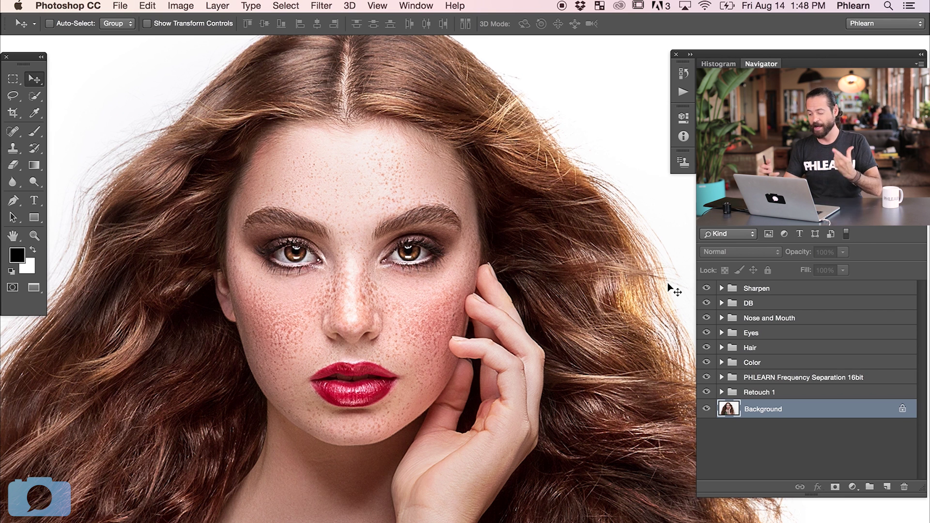
{"action": "left_click", "coordinate": [709, 392]}
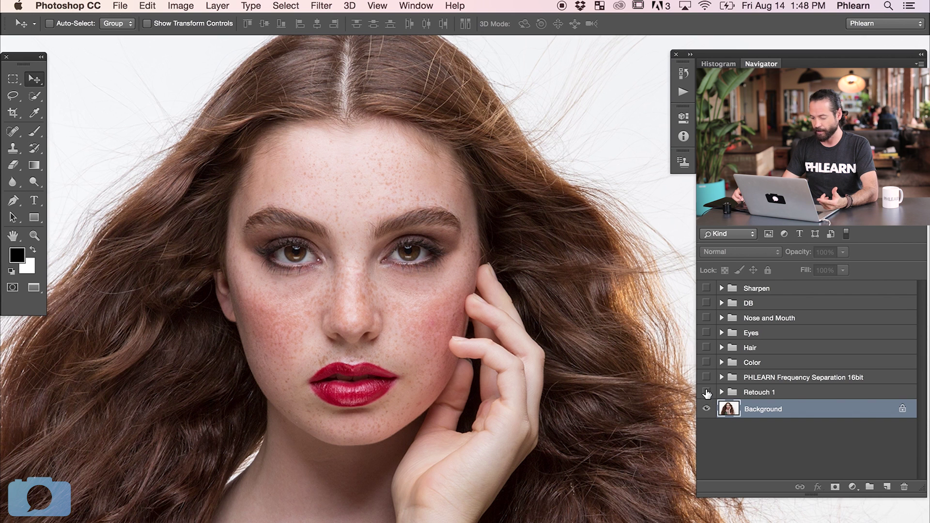
- Show the retouching groups one after another, starting with Retouch 1 and ending with Sharpen
{"action": "left_click", "coordinate": [707, 393]}
{"action": "left_click", "coordinate": [706, 377]}
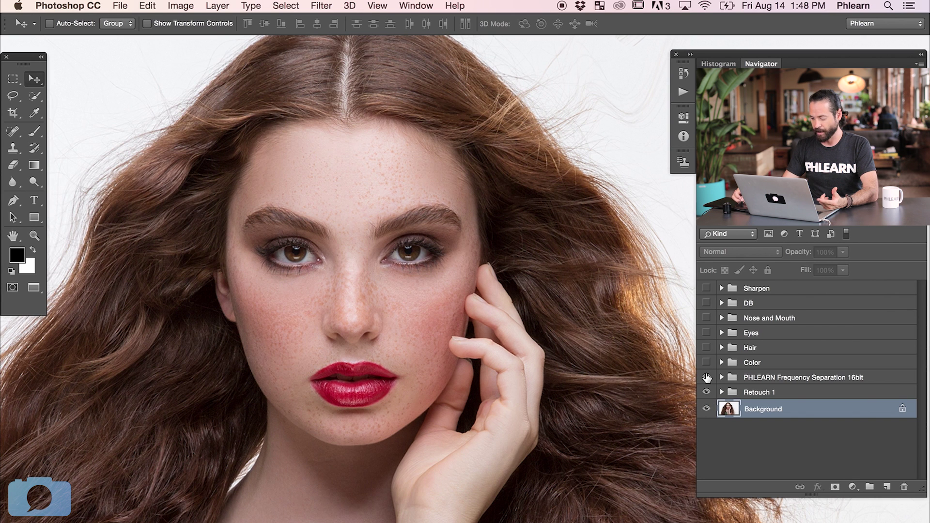
{"action": "left_click", "coordinate": [707, 377]}
{"action": "left_click", "coordinate": [706, 377]}
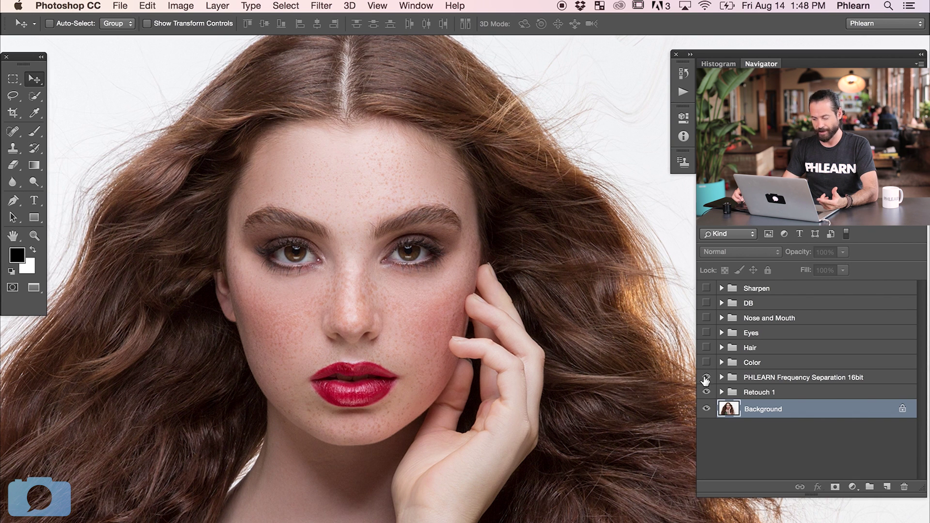
{"action": "left_click", "coordinate": [707, 363]}
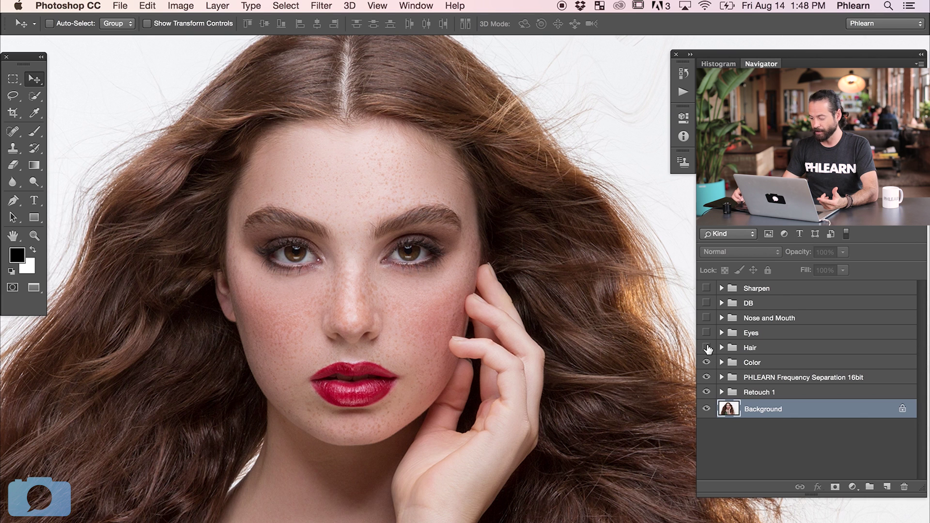
{"action": "left_click", "coordinate": [707, 333]}
{"action": "left_click", "coordinate": [707, 318]}
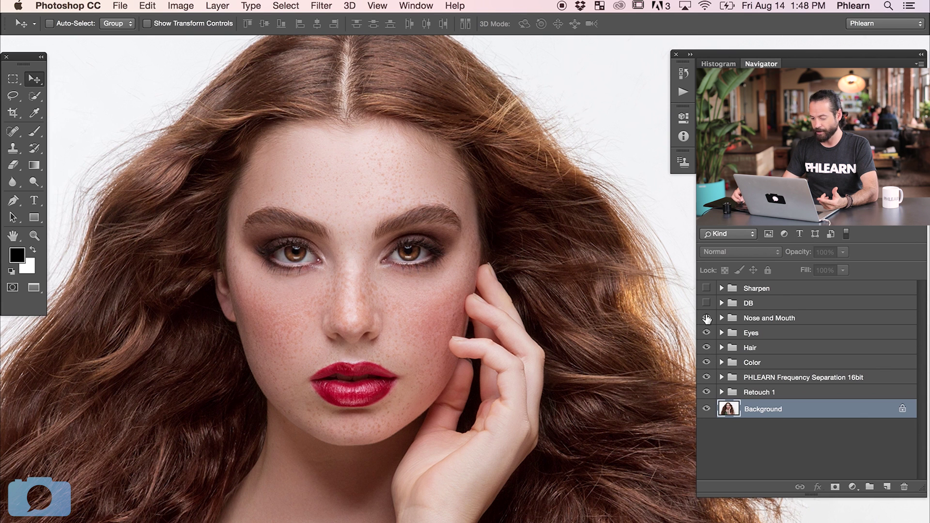
{"action": "left_click", "coordinate": [706, 303]}
{"action": "left_click", "coordinate": [705, 289]}
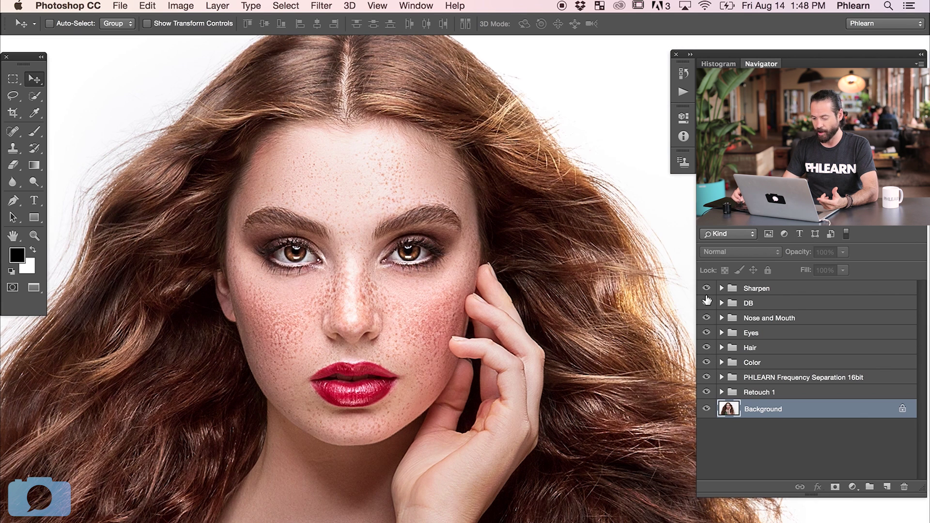
- Compare the original Background with the retouched portrait by hiding all the groups and showing them again
{"action": "left_click", "coordinate": [785, 289]}
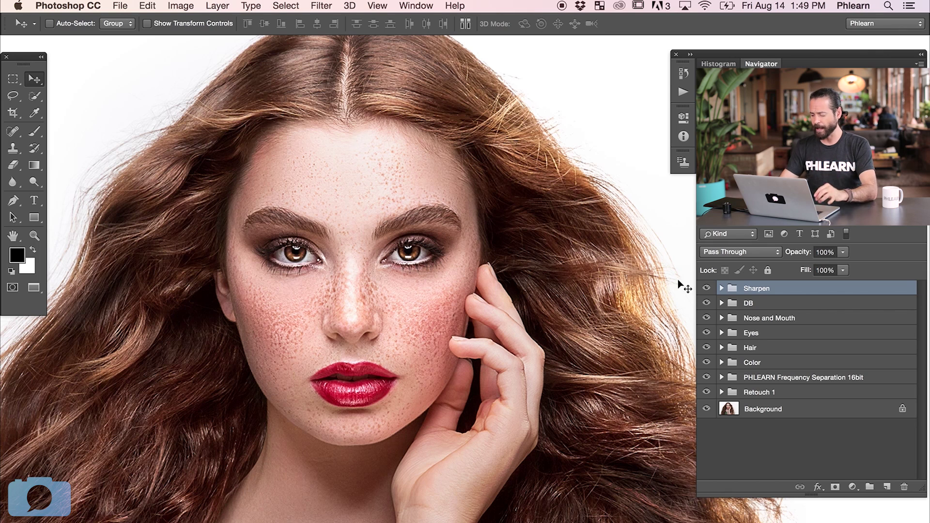
{"action": "left_click_drag", "start_coordinate": [707, 288], "coordinate": [716, 351]}
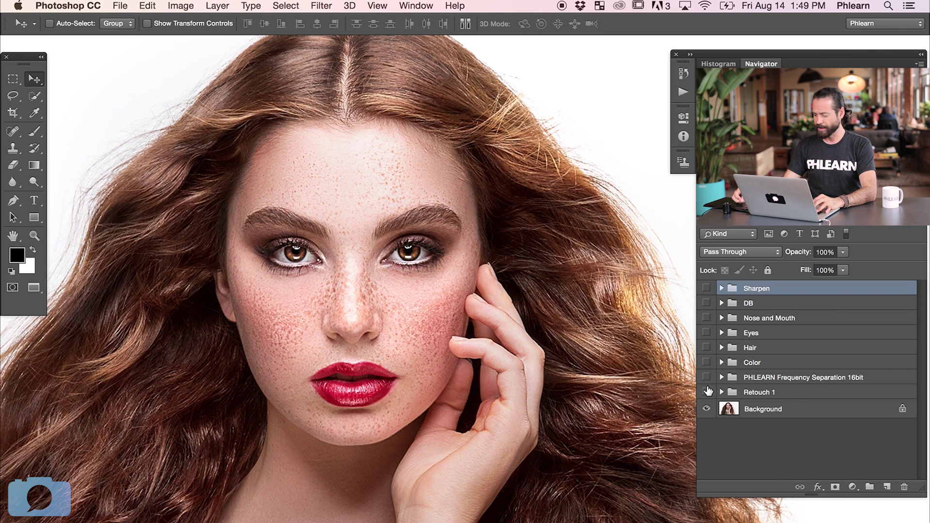
{"action": "left_click", "coordinate": [742, 410], "text": "alt"}
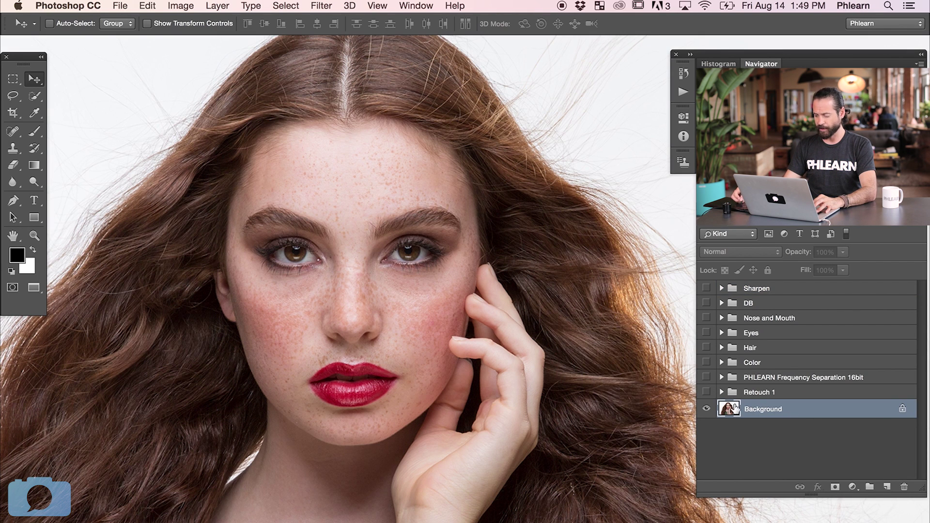
{"action": "left_click_drag", "start_coordinate": [708, 392], "coordinate": [707, 288]}
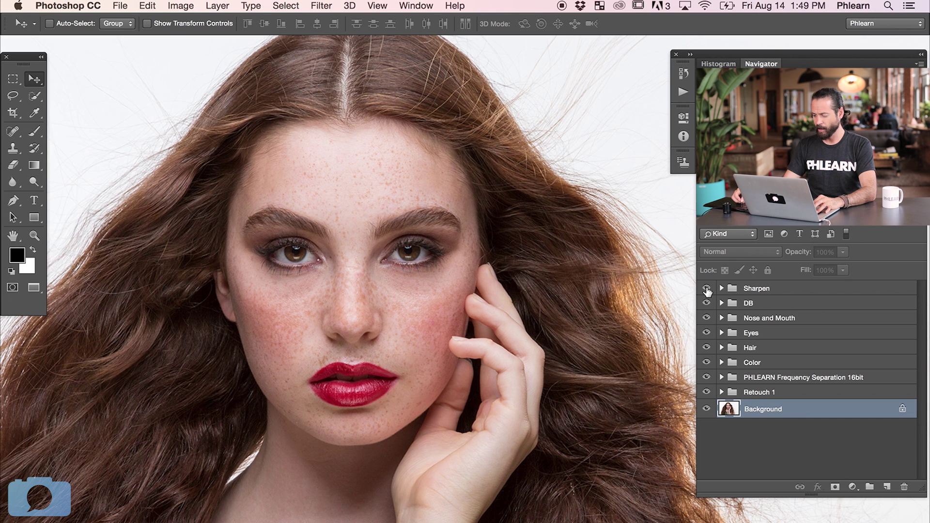
- Create a new layer above the Sharpen group and apply the merged RGB image to it with Multiply blending at 100% opacity
{"action": "left_click", "coordinate": [817, 292]}
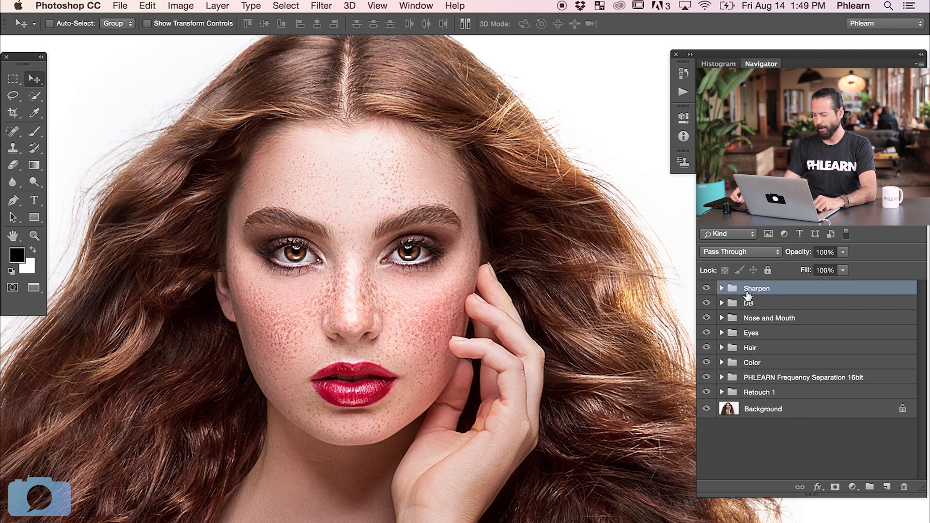
{"action": "left_click", "coordinate": [888, 486]}
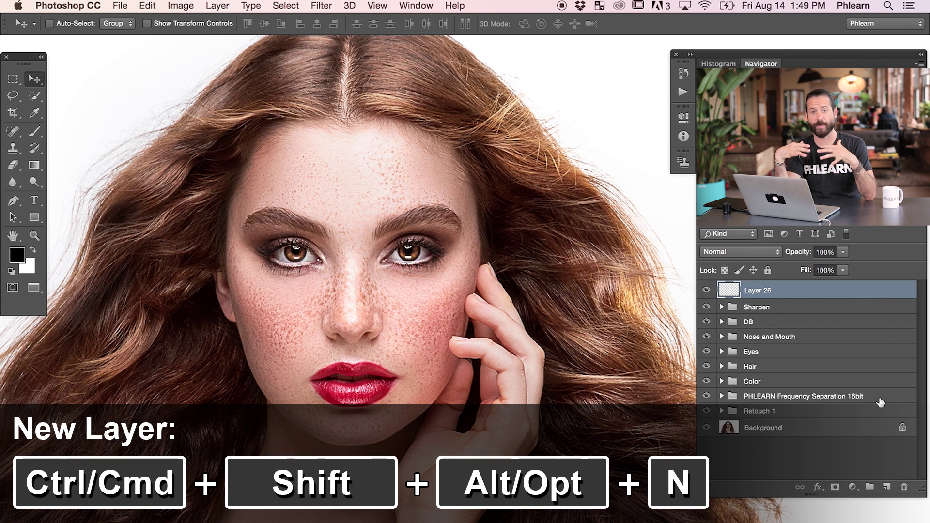
{"action": "left_click", "coordinate": [177, 7]}
{"action": "mouse_move", "coordinate": [184, 25]}
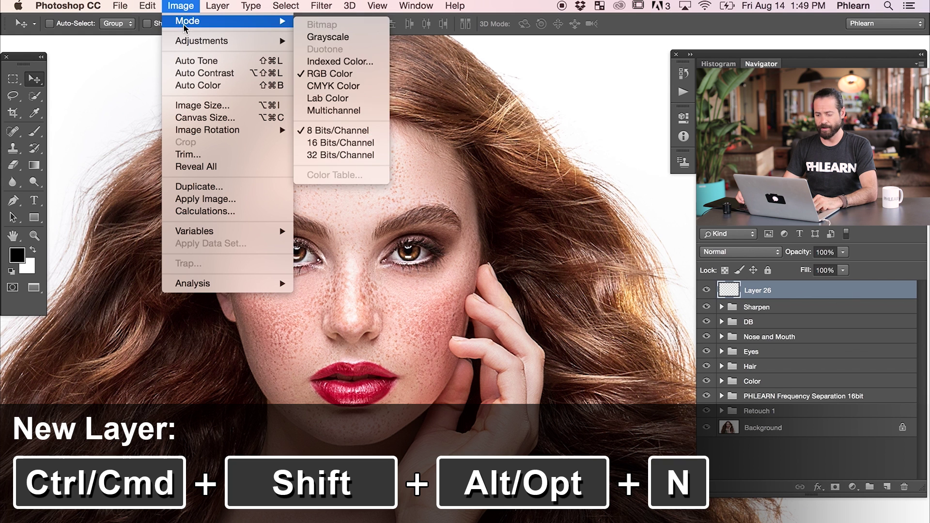
{"action": "left_click", "coordinate": [231, 204]}
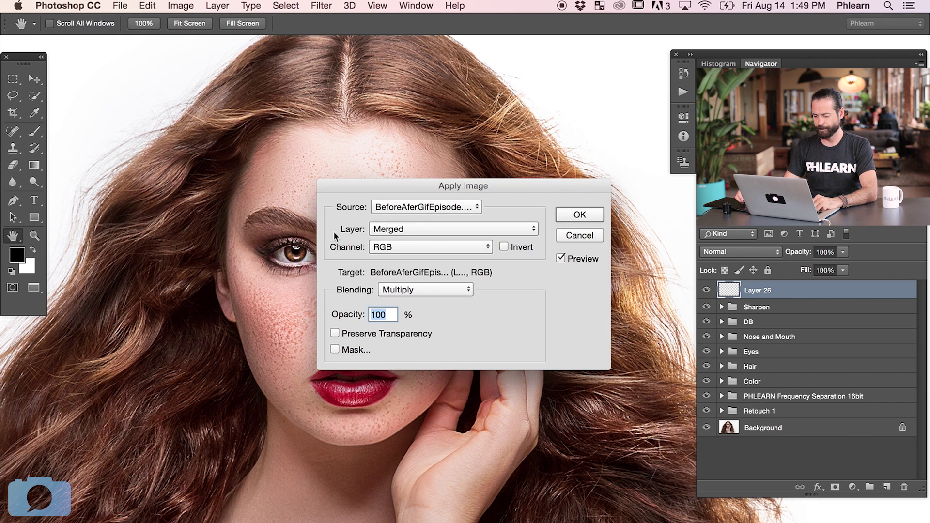
{"action": "left_click_drag", "start_coordinate": [413, 187], "coordinate": [348, 155]}
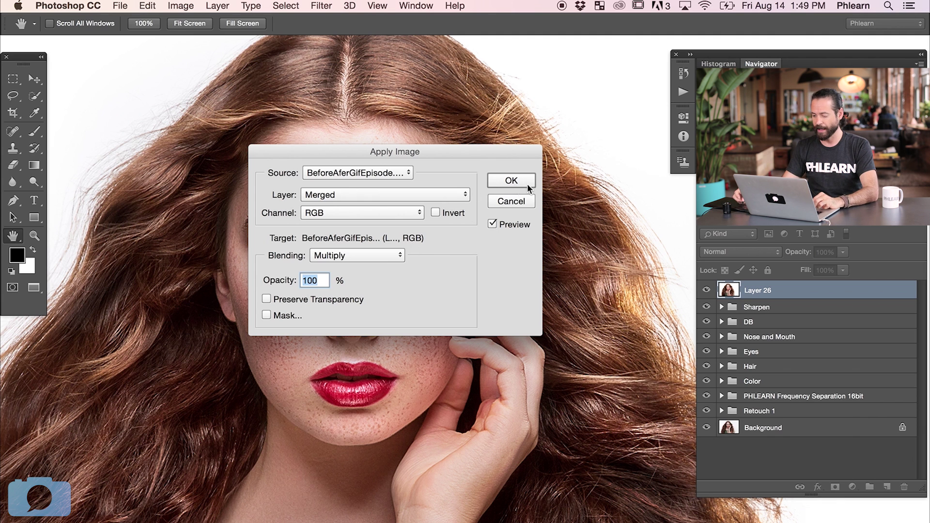
{"action": "left_click", "coordinate": [513, 187]}
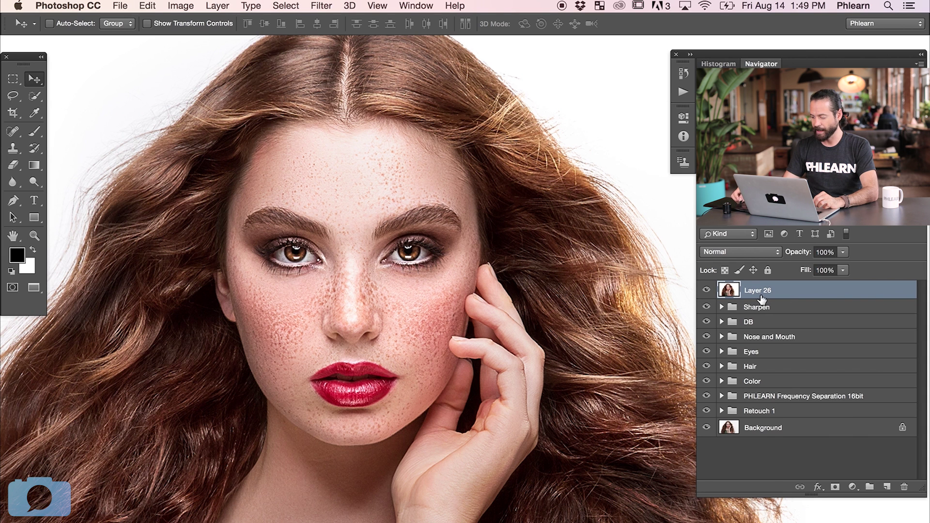
- Try moving the merged image layer on the canvas, and undo the move
{"action": "key", "text": "super+minus"}
{"action": "key", "text": "super+minus"}
{"action": "key", "text": "super+minus"}
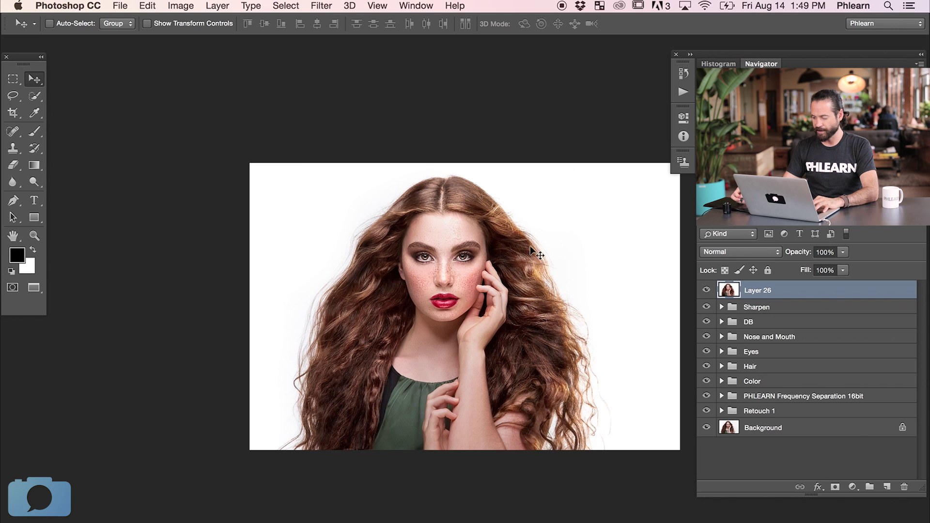
{"action": "left_click_drag", "start_coordinate": [502, 316], "coordinate": [553, 393]}
{"action": "key", "text": "super+z"}
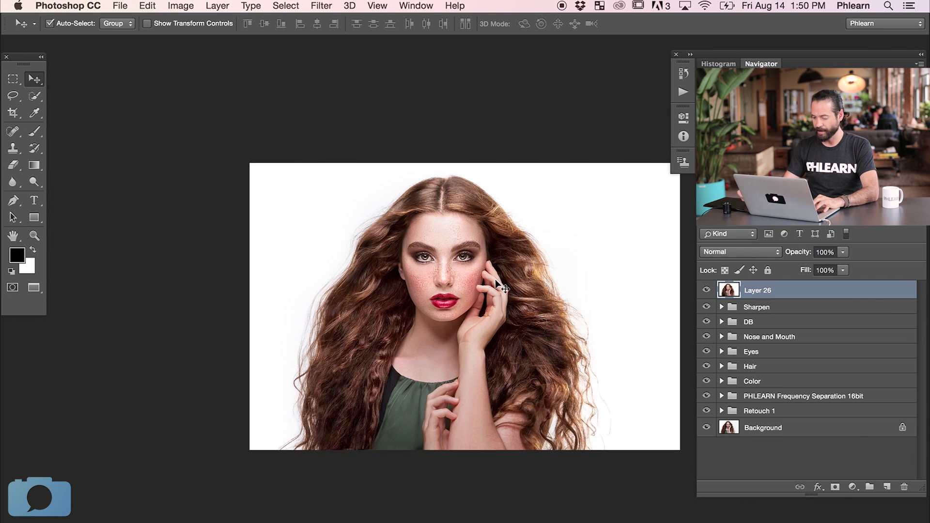
{"action": "key", "text": "super+plus"}
{"action": "left_click_drag", "start_coordinate": [532, 248], "coordinate": [469, 259]}
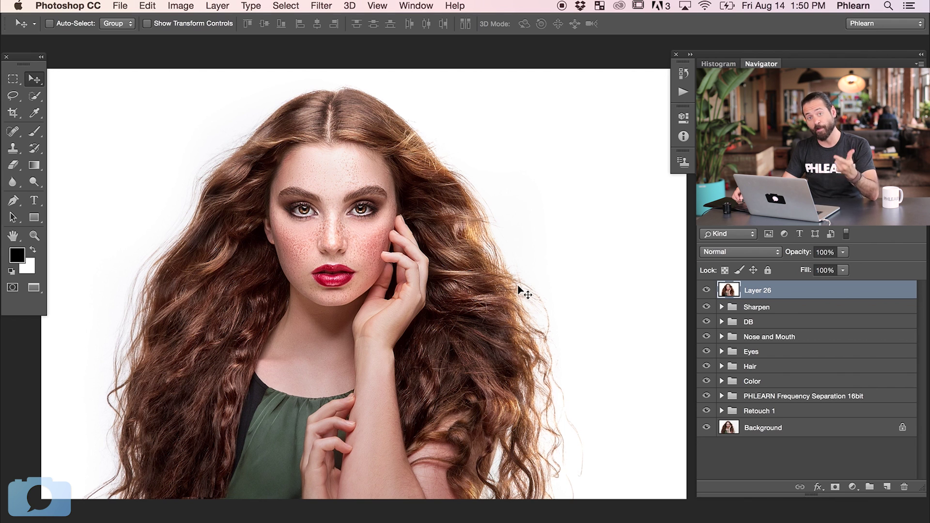
{"action": "left_click", "coordinate": [770, 428]}
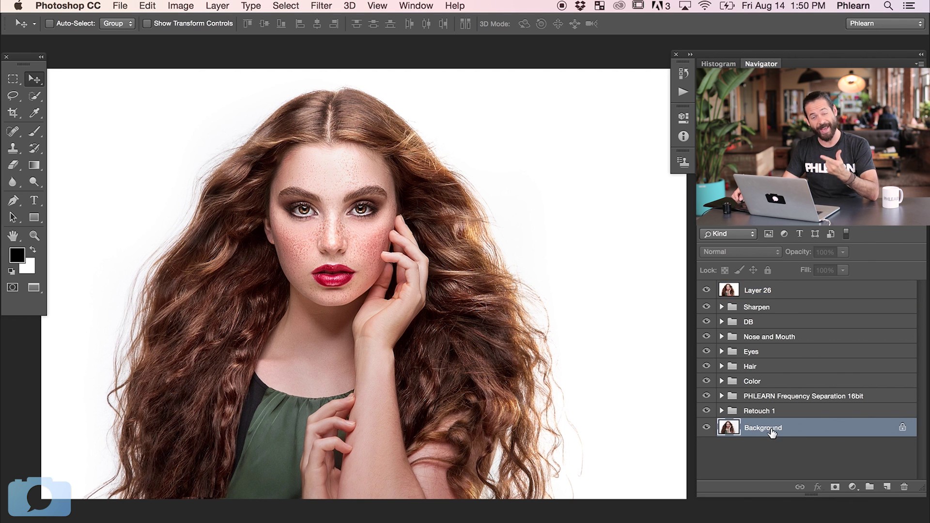
{"action": "left_click", "coordinate": [796, 293]}
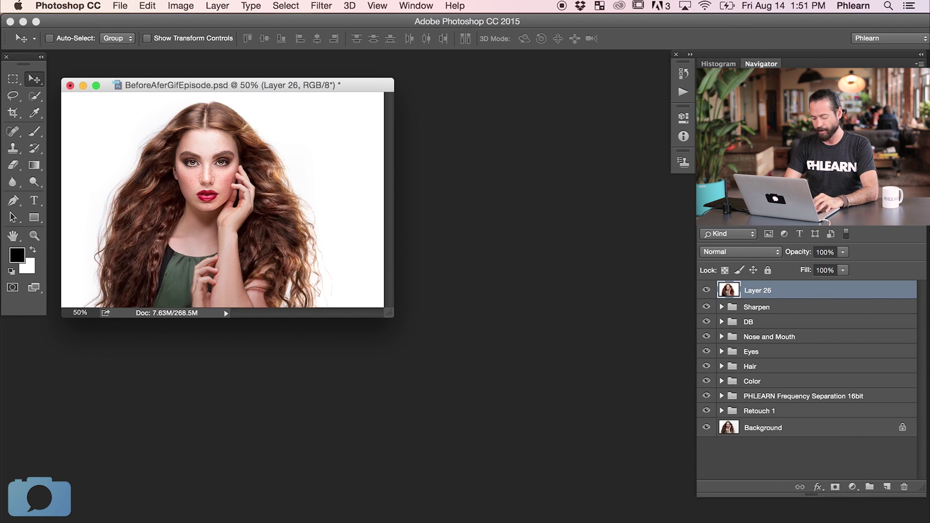
- Create a white 1000 × 1000 pixel RGB document at 300 pixels/inch and place its window beside the portrait document
{"action": "key", "text": "super+n"}
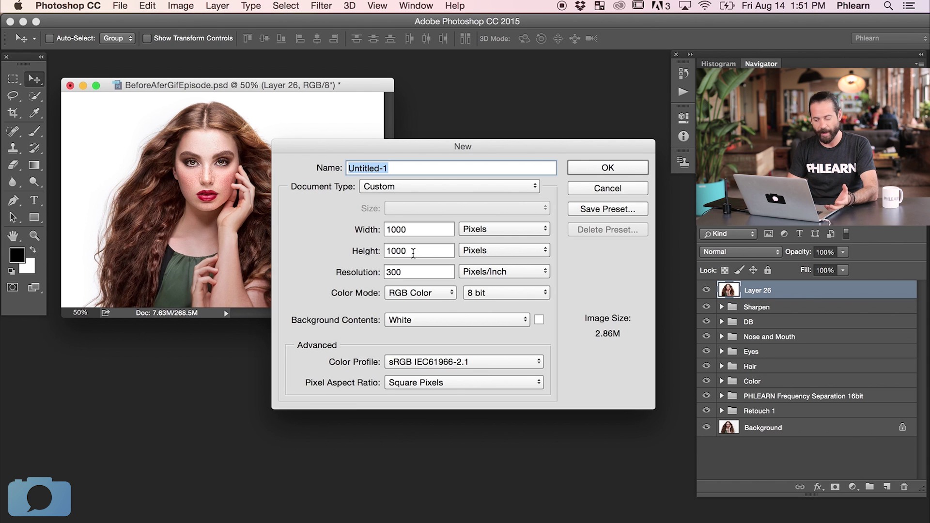
{"action": "left_click", "coordinate": [614, 173]}
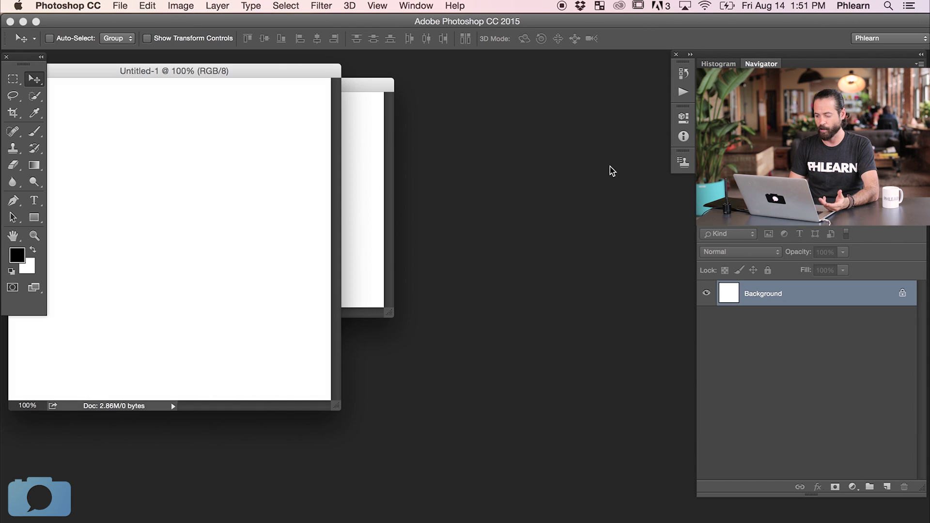
{"action": "left_click_drag", "start_coordinate": [274, 74], "coordinate": [580, 167]}
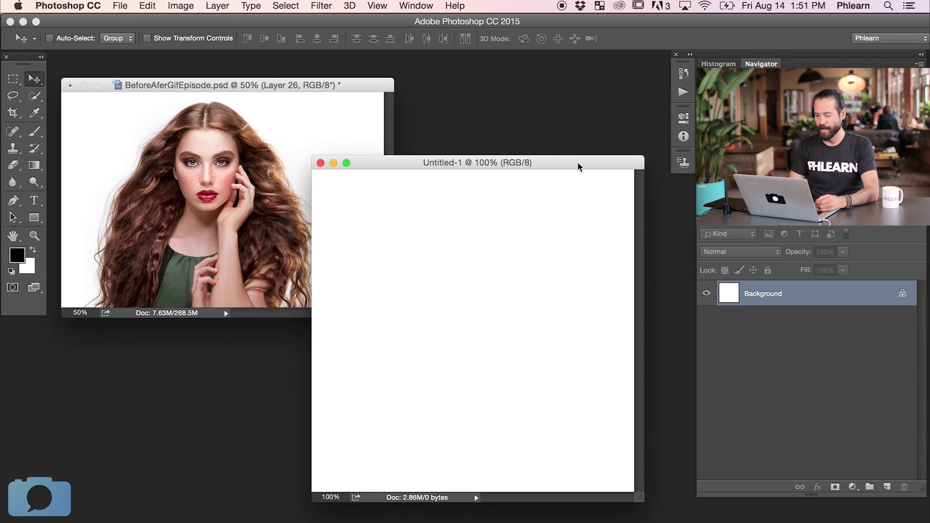
{"action": "left_click", "coordinate": [352, 88]}
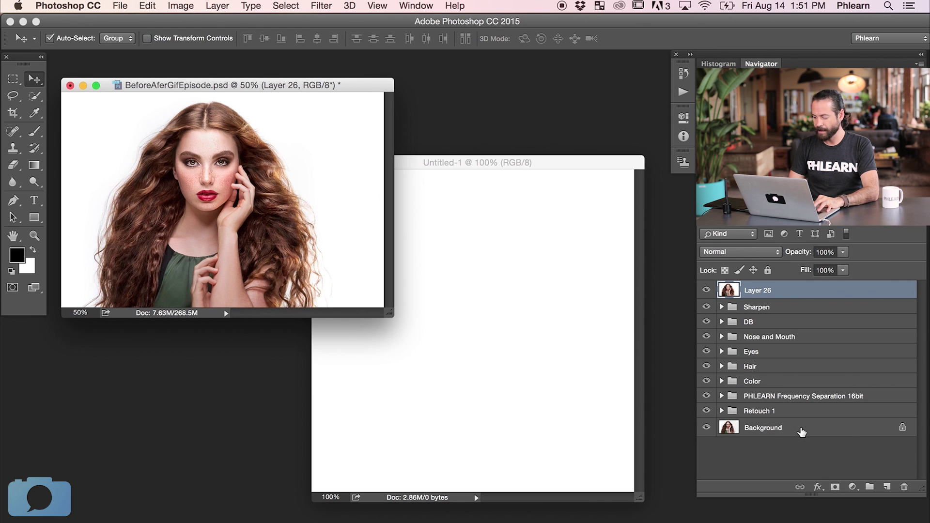
- Copy the merged Layer 26 and the original Background together into the new square document and view it in full-screen mode
{"action": "left_click", "coordinate": [802, 431], "text": "super"}
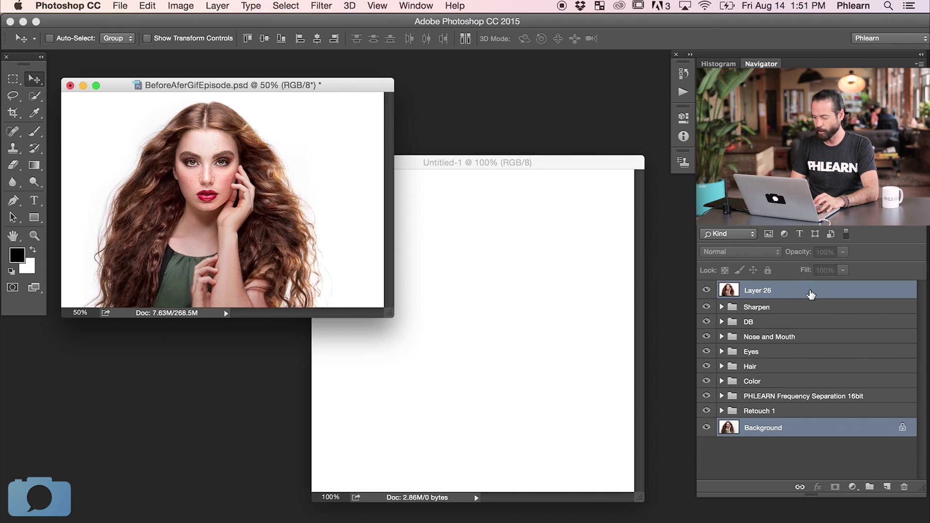
{"action": "left_click_drag", "start_coordinate": [810, 295], "coordinate": [513, 295]}
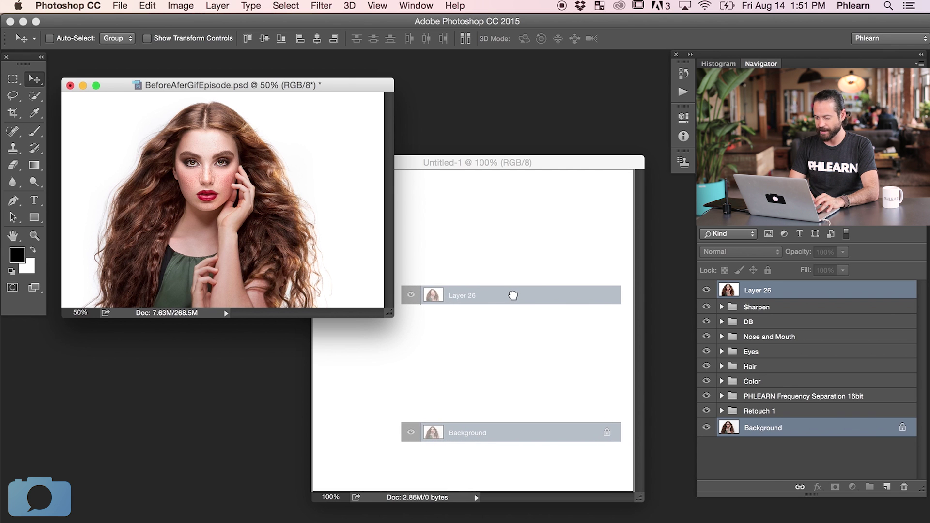
{"action": "left_click_drag", "start_coordinate": [513, 295], "coordinate": [514, 294]}
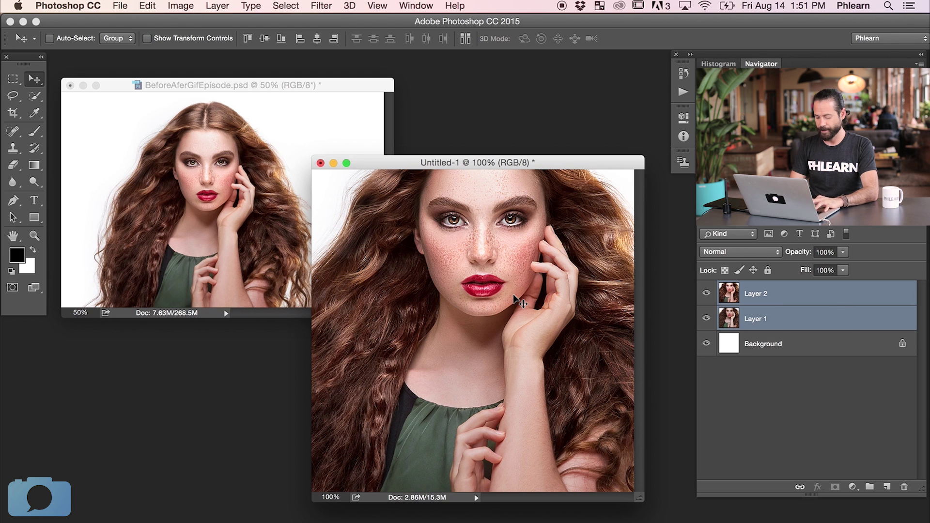
{"action": "key", "text": "f"}
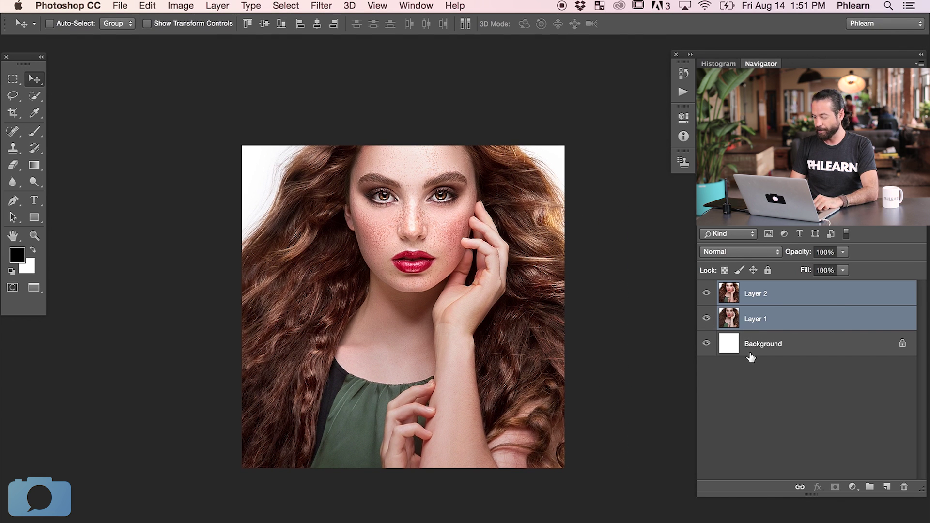
- Compare the retouched and original portraits in the square document by hiding and showing Layer 2
{"action": "left_click", "coordinate": [706, 293]}
{"action": "left_click", "coordinate": [707, 294]}
{"action": "left_click", "coordinate": [706, 294]}
{"action": "left_click", "coordinate": [707, 294]}
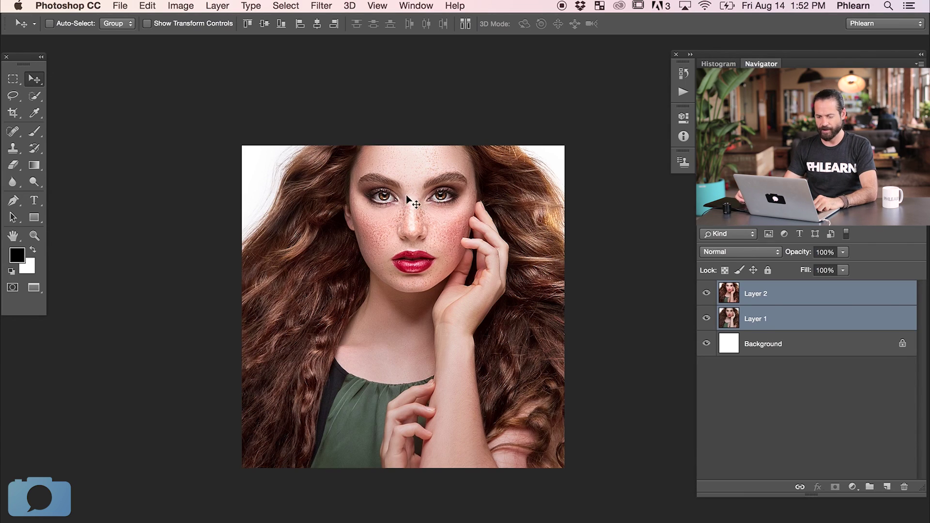
- Try moving Layer 2 alone down the canvas, compare its alignment with Layer 1, and undo the move
{"action": "left_click", "coordinate": [790, 301]}
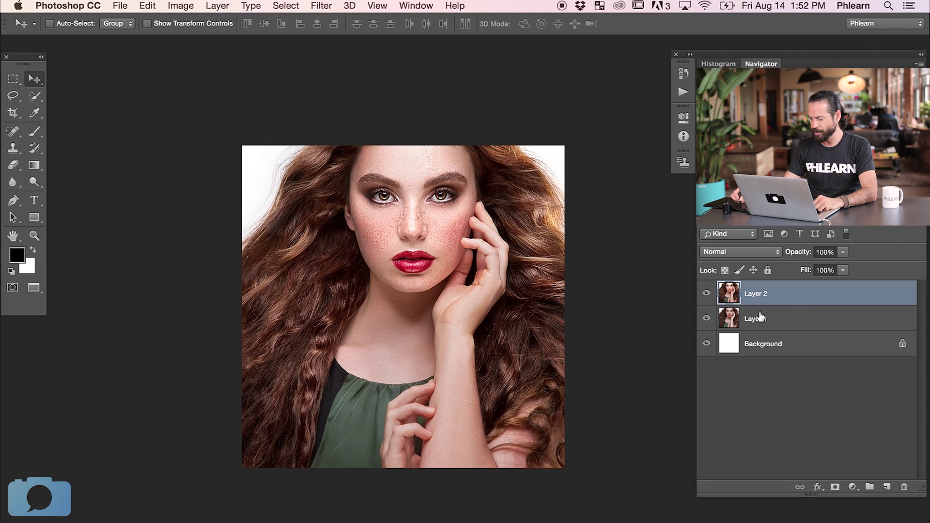
{"action": "left_click_drag", "start_coordinate": [464, 236], "coordinate": [431, 333]}
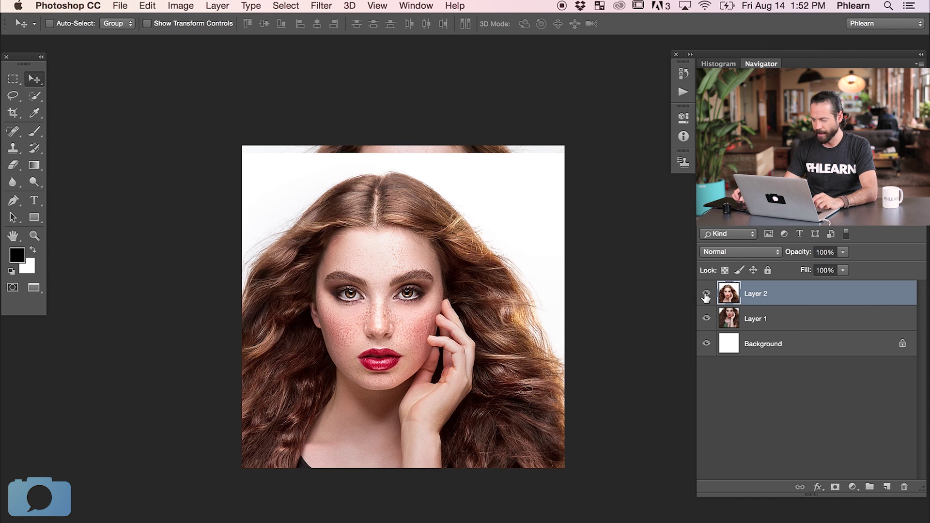
{"action": "left_click", "coordinate": [706, 295]}
{"action": "left_click", "coordinate": [705, 295]}
{"action": "left_click", "coordinate": [703, 296]}
{"action": "key", "text": "super+comma"}
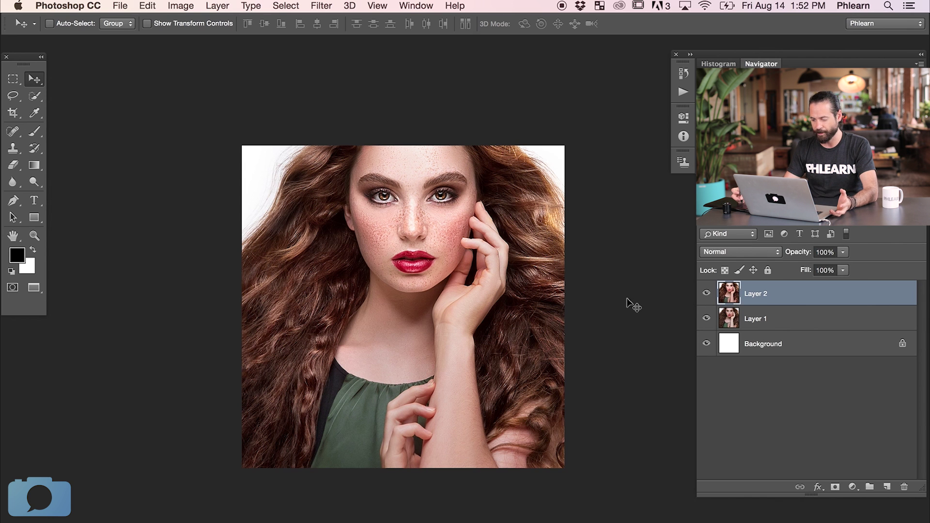
- Scale Layer 1 and Layer 2 together to about 90% and position them so the full head fits the square canvas
{"action": "left_click", "coordinate": [784, 324], "text": "shift"}
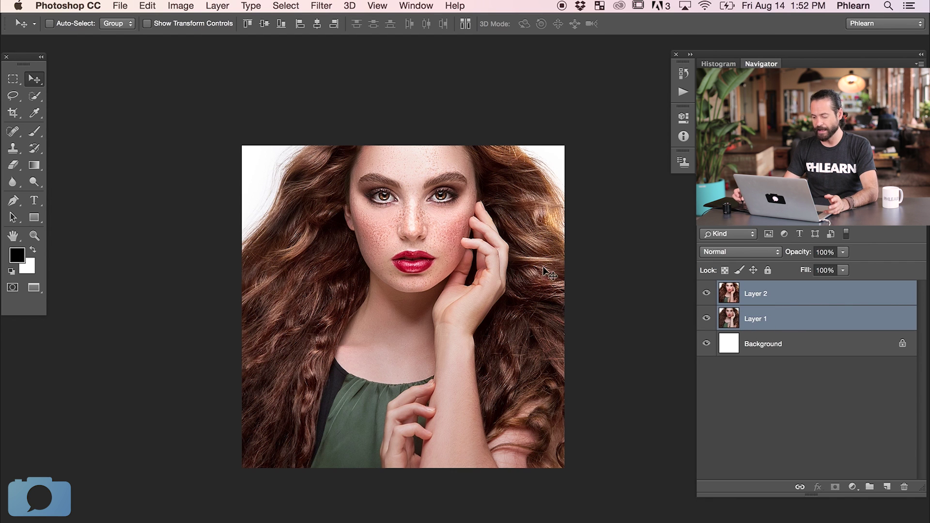
{"action": "left_click_drag", "start_coordinate": [504, 208], "coordinate": [528, 298]}
{"action": "key", "text": "super+t"}
{"action": "left_click_drag", "start_coordinate": [119, 131], "coordinate": [236, 211]}
{"action": "left_click_drag", "start_coordinate": [439, 355], "coordinate": [412, 322]}
{"action": "left_click_drag", "start_coordinate": [210, 178], "coordinate": [125, 121]}
{"action": "mouse_move", "coordinate": [390, 311]}
{"action": "left_mouse_down"}
{"action": "mouse_move", "coordinate": [409, 328]}
{"action": "mouse_move", "coordinate": [405, 320]}
{"action": "left_mouse_up"}
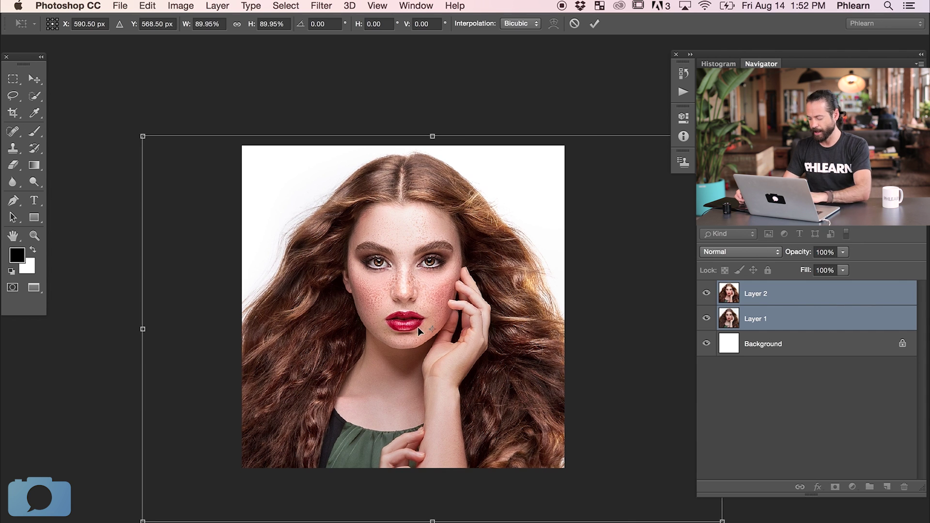
{"action": "key", "text": "Return"}
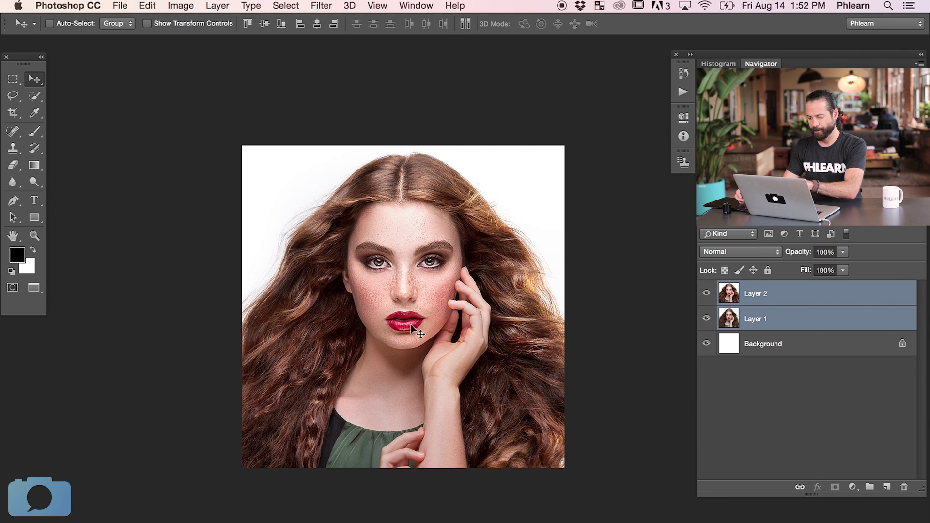
- Check the alignment of the two resized portraits by repeatedly hiding and showing Layer 2
{"action": "left_click", "coordinate": [707, 294]}
{"action": "left_click", "coordinate": [707, 293]}
{"action": "left_click", "coordinate": [707, 294]}
{"action": "left_click", "coordinate": [707, 294]}
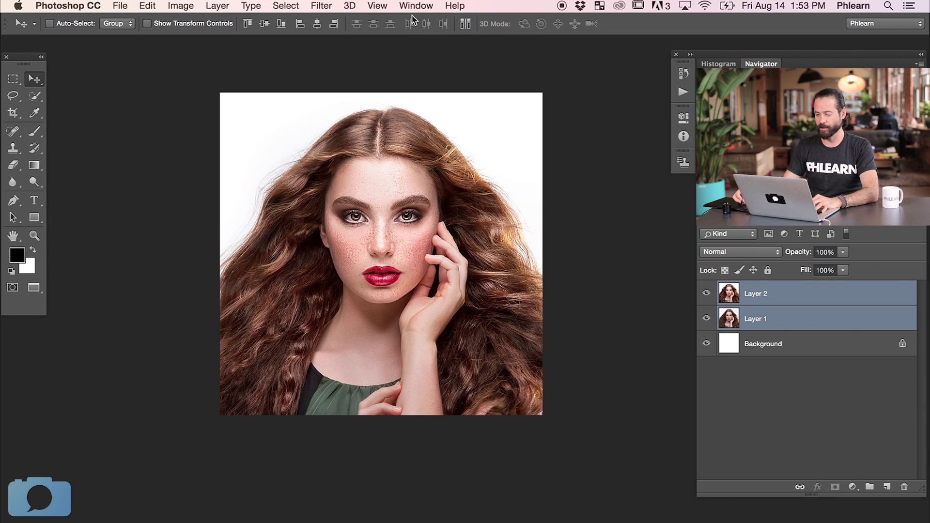
- Show the Timeline and place it below the portrait with its creation options within view
{"action": "left_click", "coordinate": [415, 6]}
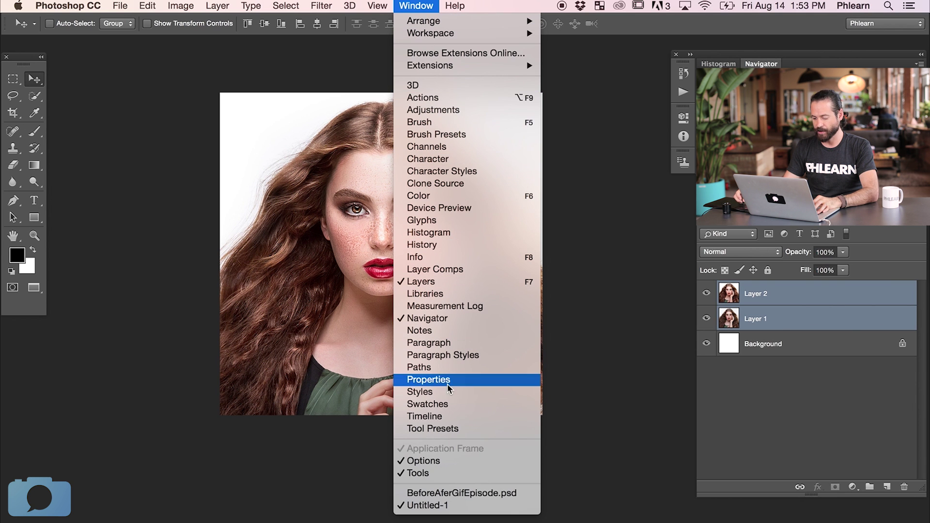
{"action": "left_click", "coordinate": [452, 416]}
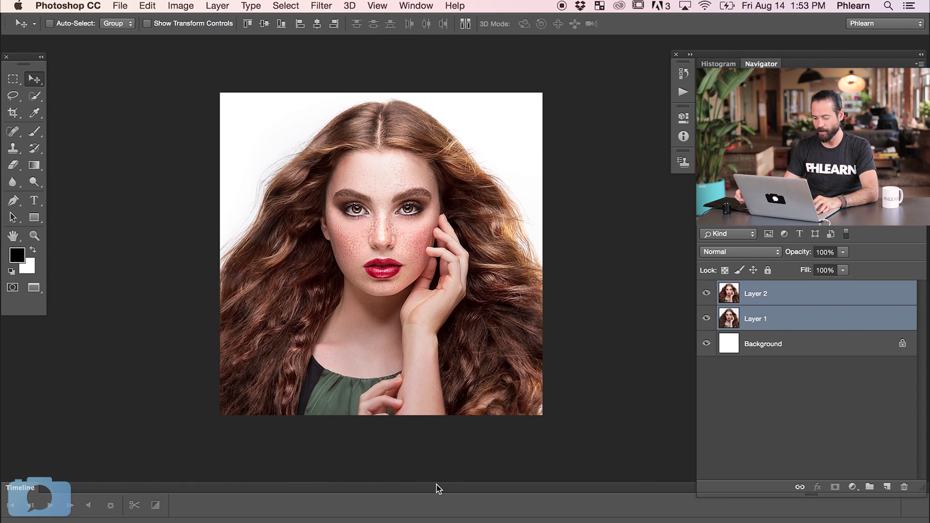
{"action": "left_click_drag", "start_coordinate": [429, 441], "coordinate": [417, 430]}
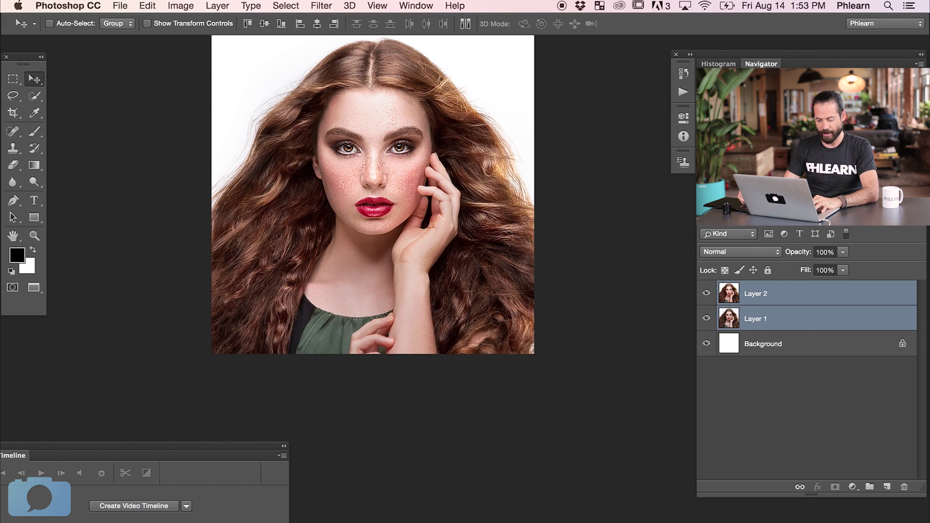
{"action": "left_click_drag", "start_coordinate": [515, 449], "coordinate": [574, 442]}
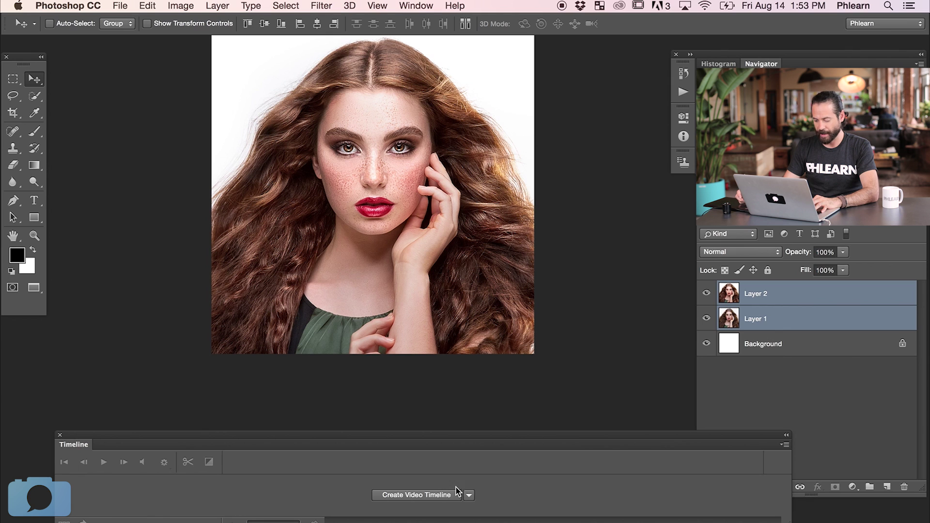
- Create a frame animation and shift the Timeline so its frames and playback controls are in view
{"action": "left_click", "coordinate": [469, 495]}
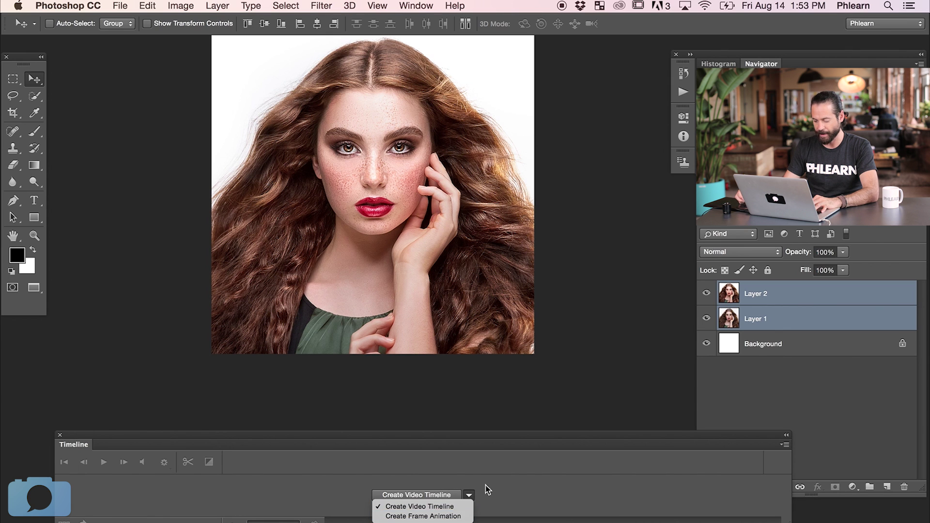
{"action": "left_click", "coordinate": [487, 492]}
{"action": "left_click", "coordinate": [469, 496]}
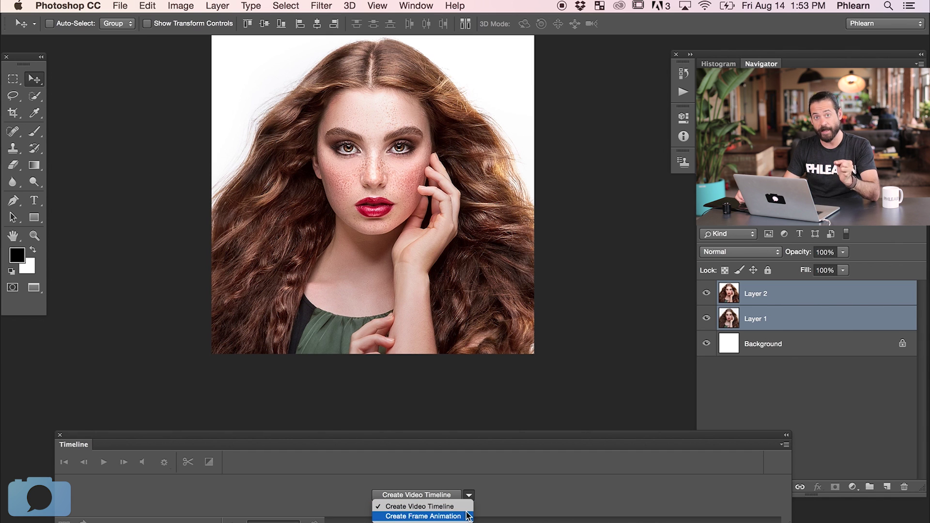
{"action": "left_click", "coordinate": [462, 517]}
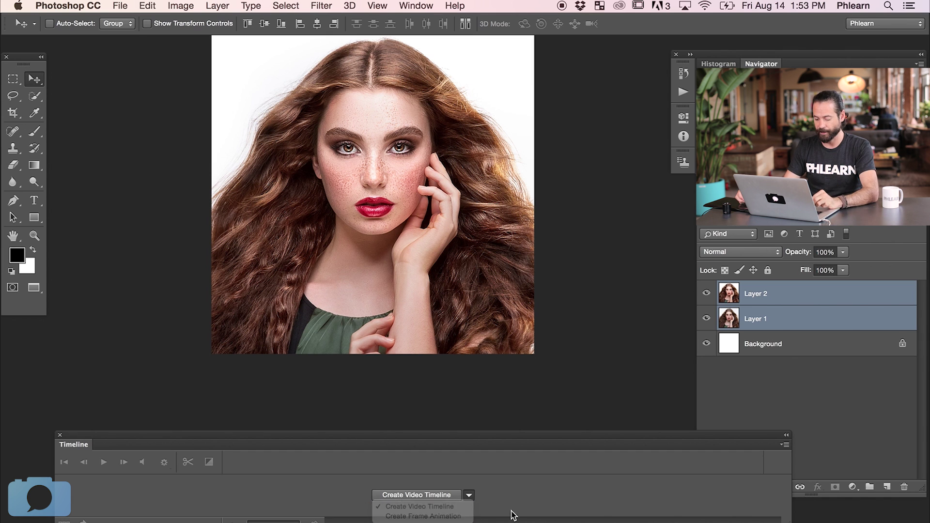
{"action": "left_click", "coordinate": [447, 497]}
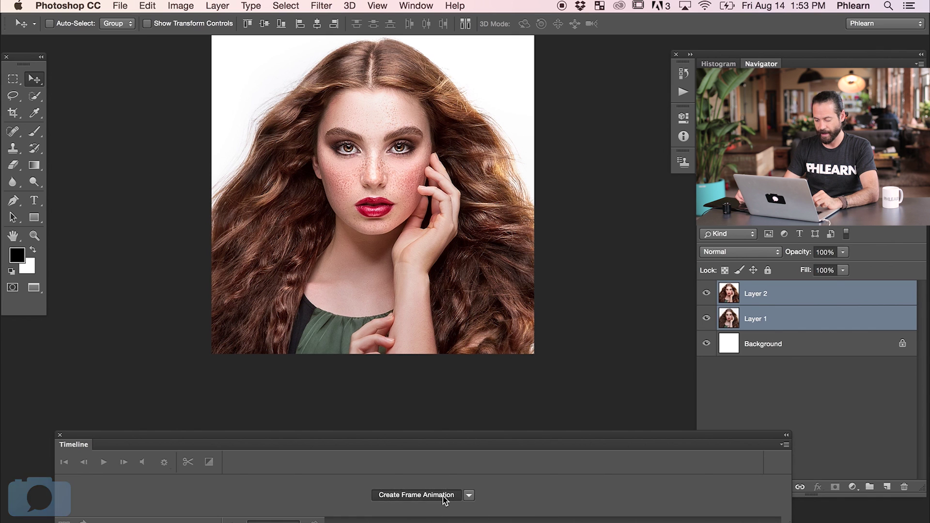
{"action": "left_click_drag", "start_coordinate": [540, 440], "coordinate": [523, 459]}
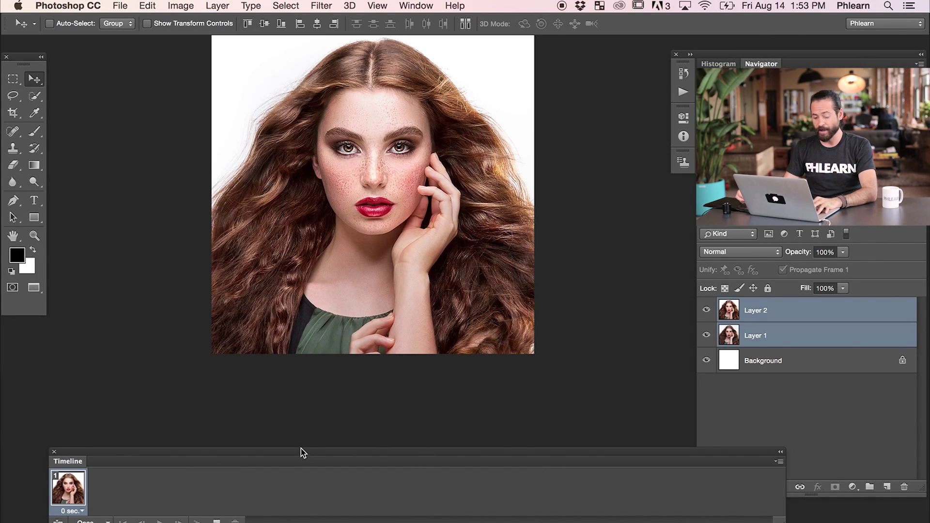
{"action": "mouse_move", "coordinate": [300, 449]}
{"action": "left_mouse_down"}
{"action": "mouse_move", "coordinate": [301, 460]}
{"action": "mouse_move", "coordinate": [297, 437]}
{"action": "mouse_move", "coordinate": [297, 446]}
{"action": "left_mouse_up"}
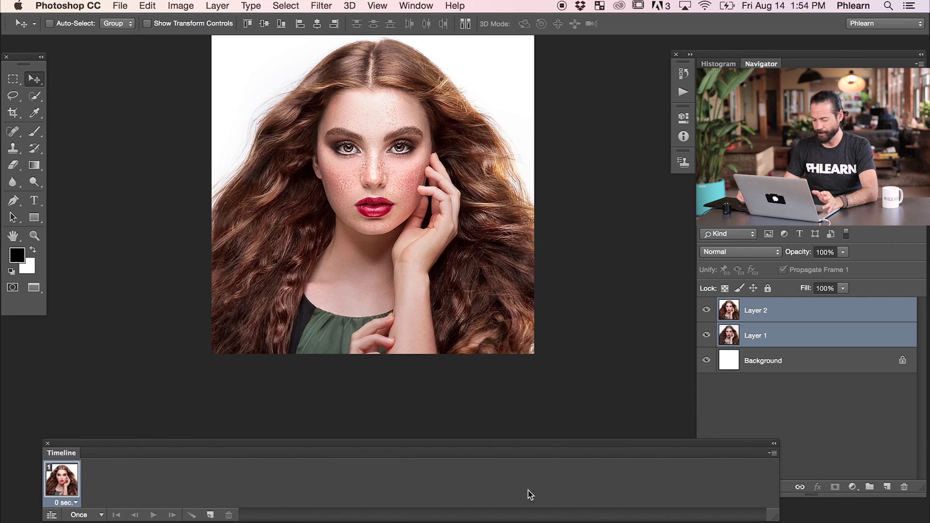
- Make animation frames from the layers, with Layer 1 and Layer 2 selected
{"action": "left_click", "coordinate": [773, 455]}
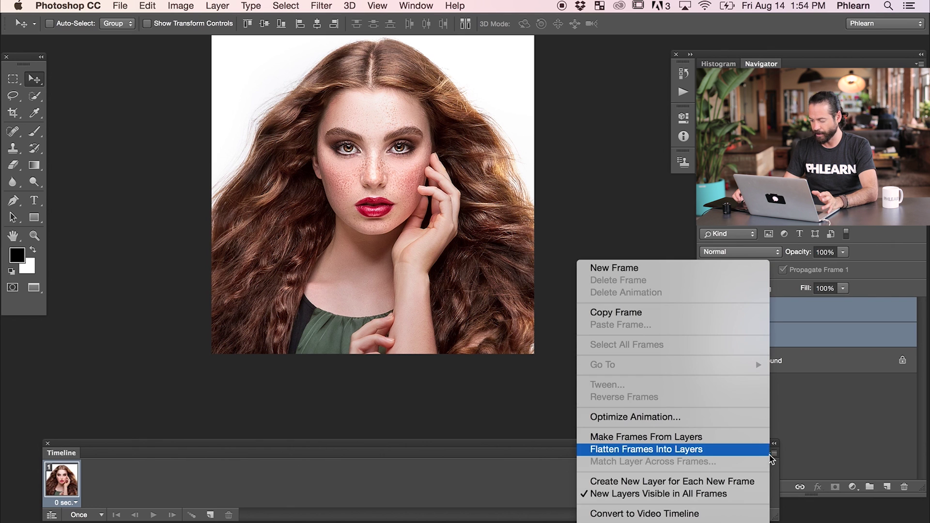
{"action": "left_click", "coordinate": [737, 439]}
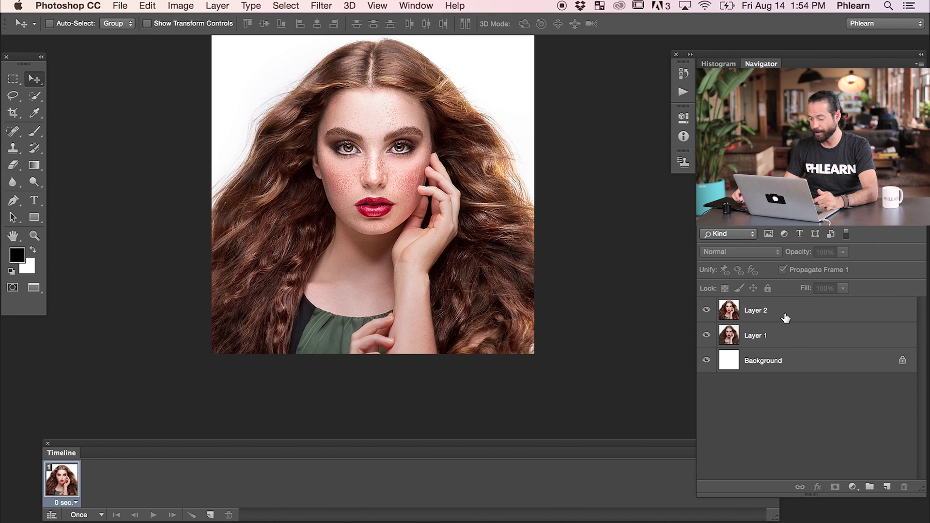
{"action": "left_click", "coordinate": [785, 319]}
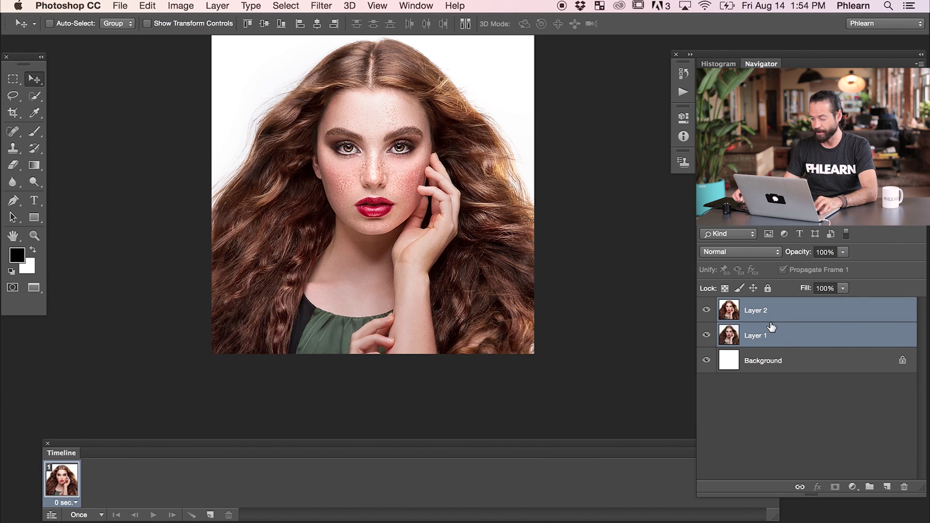
{"action": "left_click_drag", "start_coordinate": [585, 443], "coordinate": [587, 445]}
{"action": "left_click", "coordinate": [775, 454]}
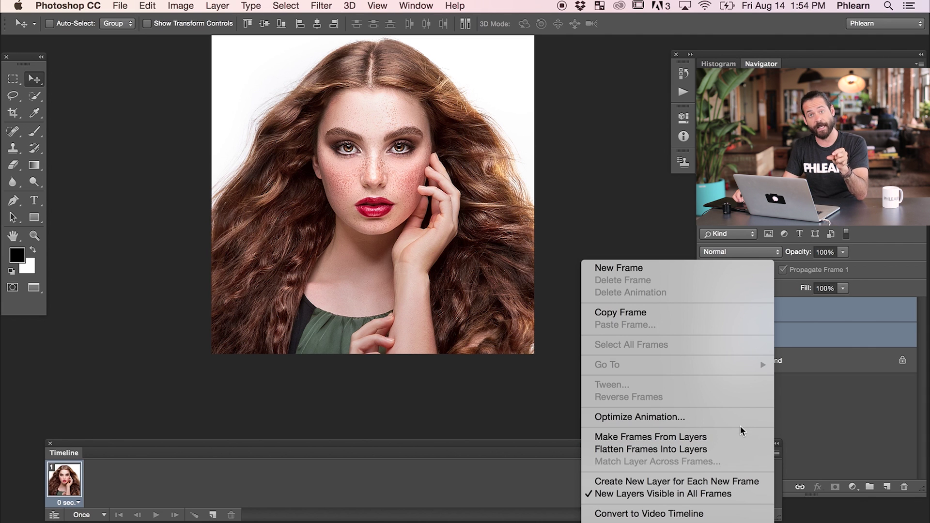
{"action": "left_click", "coordinate": [738, 437]}
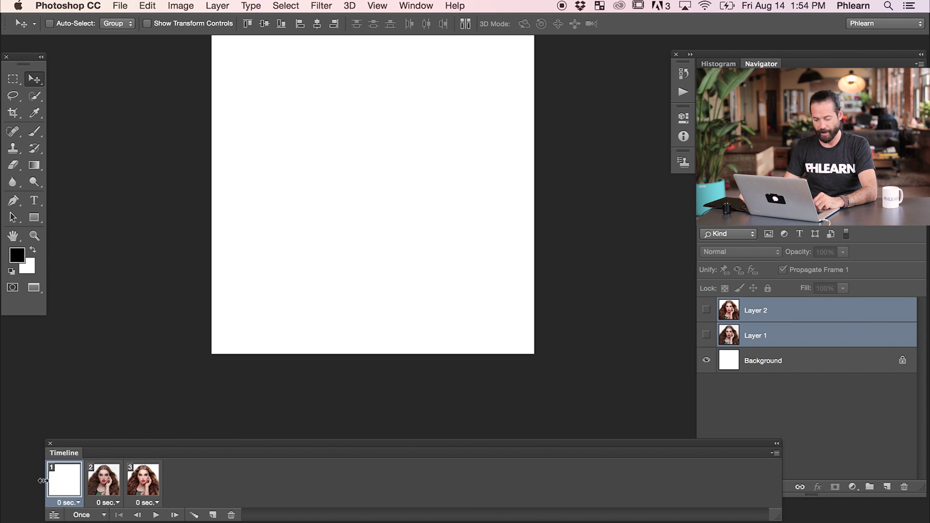
- Select the Background layer and preview the blank, original and retouched frames in the animation
{"action": "left_click", "coordinate": [808, 369]}
{"action": "left_click", "coordinate": [64, 478]}
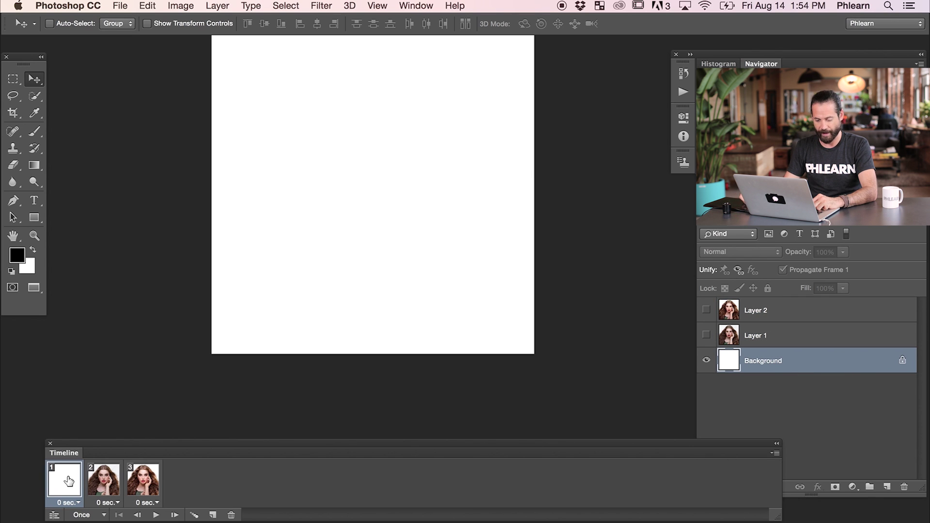
{"action": "left_click", "coordinate": [102, 486]}
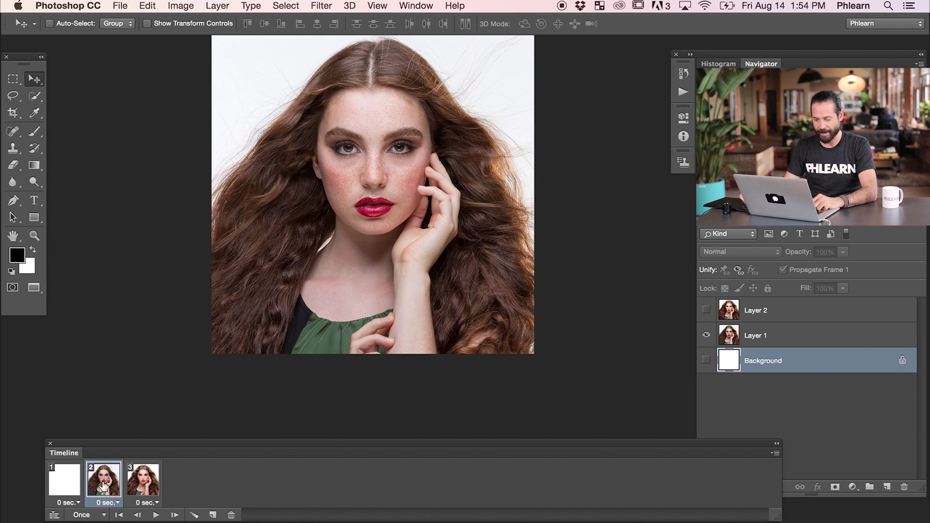
{"action": "left_click", "coordinate": [131, 483]}
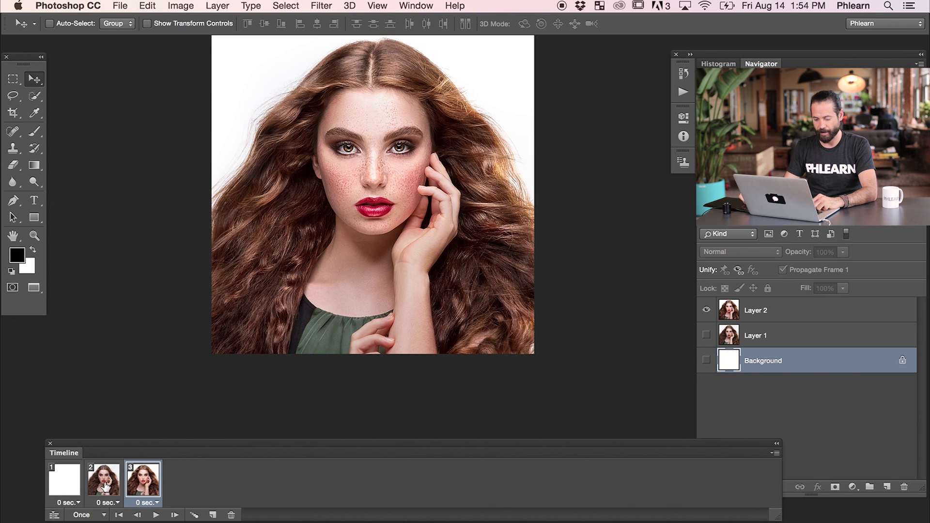
{"action": "left_click", "coordinate": [103, 485]}
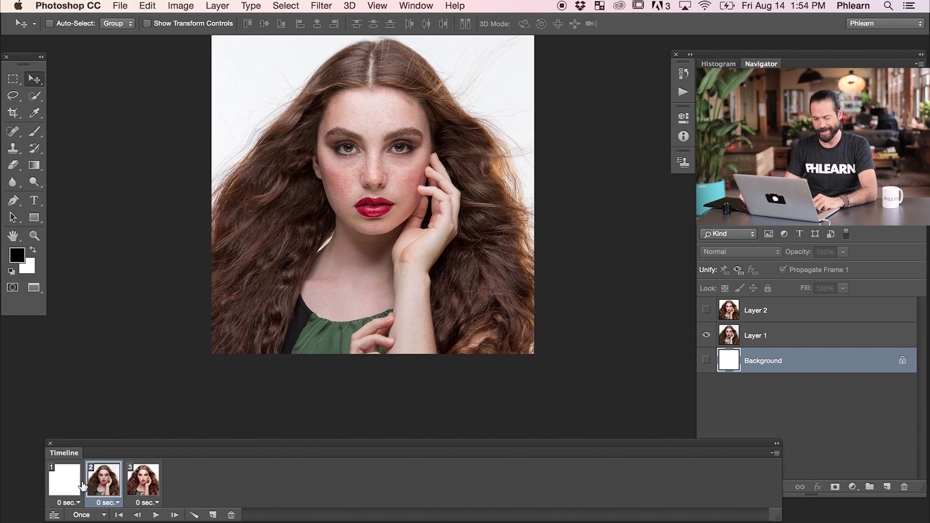
- Delete the blank white first frame from the animation and display the retouched portrait's frame
{"action": "left_click", "coordinate": [78, 481]}
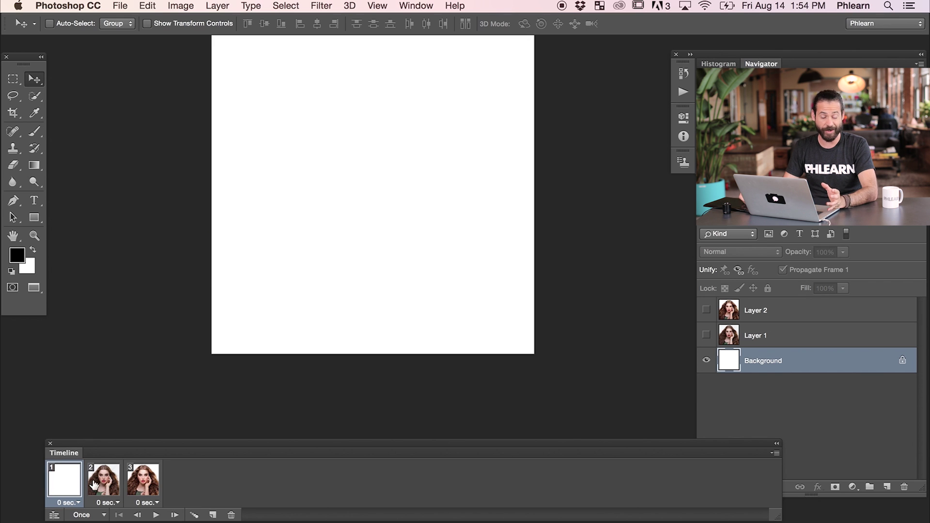
{"action": "left_click", "coordinate": [232, 516]}
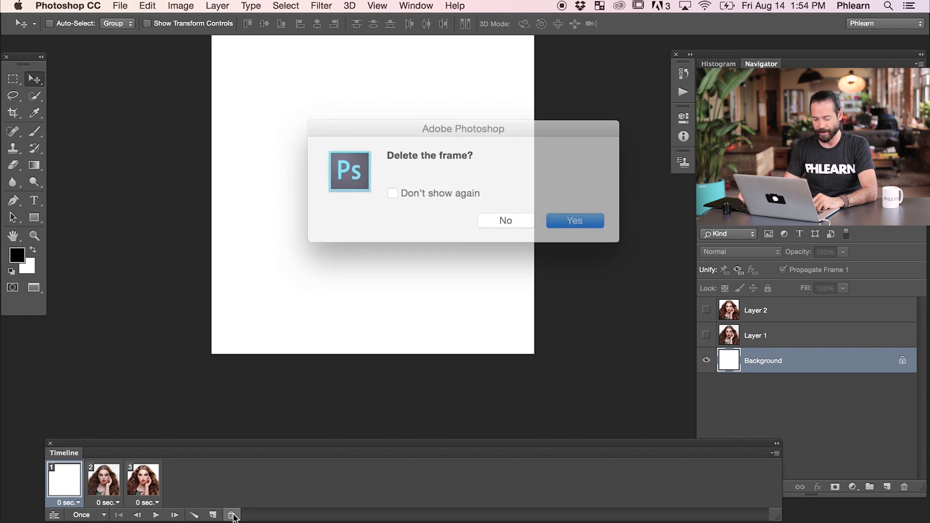
{"action": "left_click", "coordinate": [575, 211]}
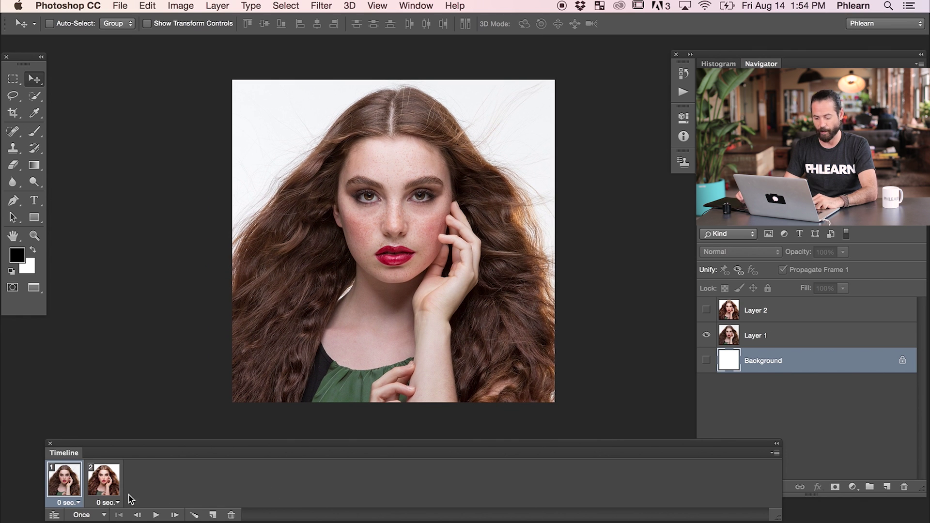
{"action": "left_click", "coordinate": [101, 487]}
{"action": "key", "text": "space"}
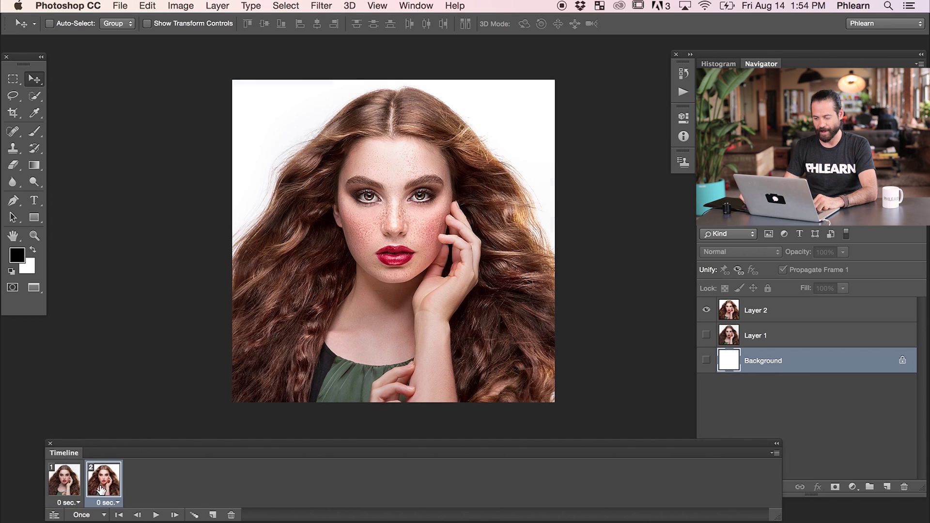
- Set the two-frame animation to loop Forever and play it to check the before-and-after alternation
{"action": "left_click", "coordinate": [104, 490]}
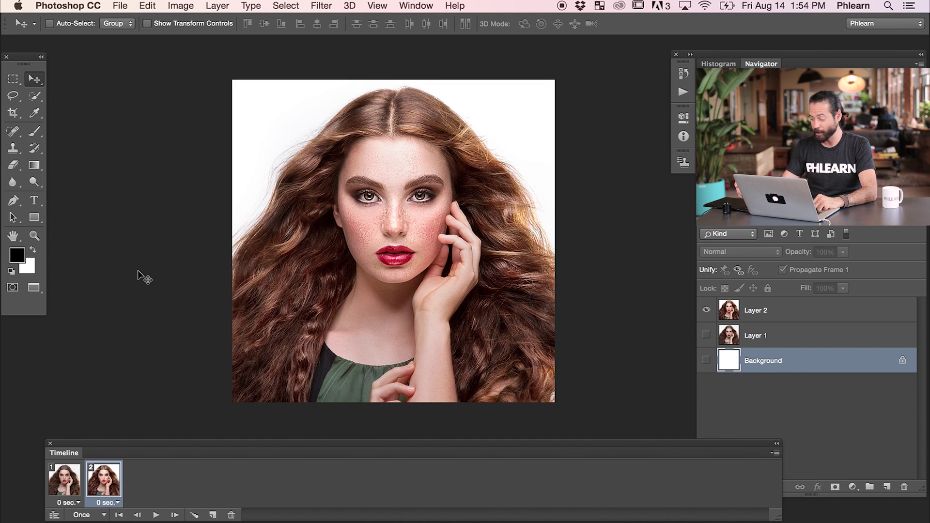
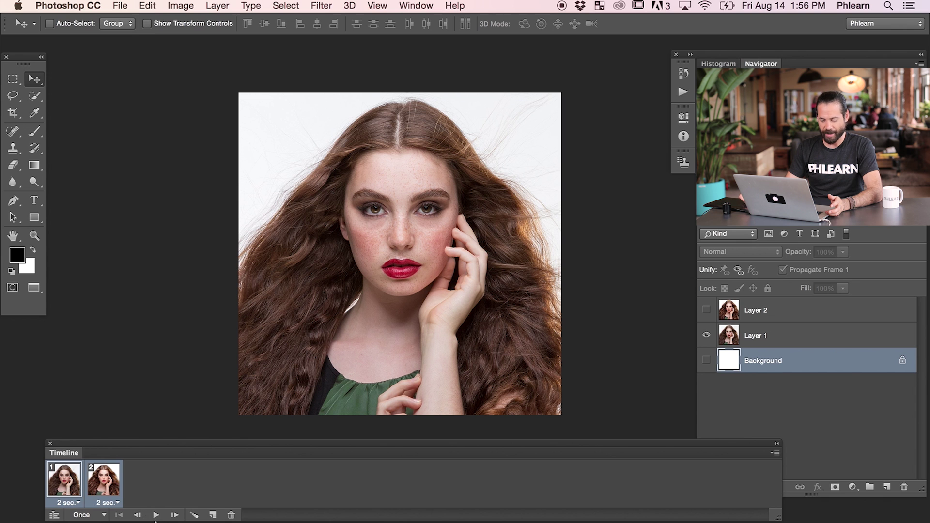
{"action": "left_click", "coordinate": [155, 515]}
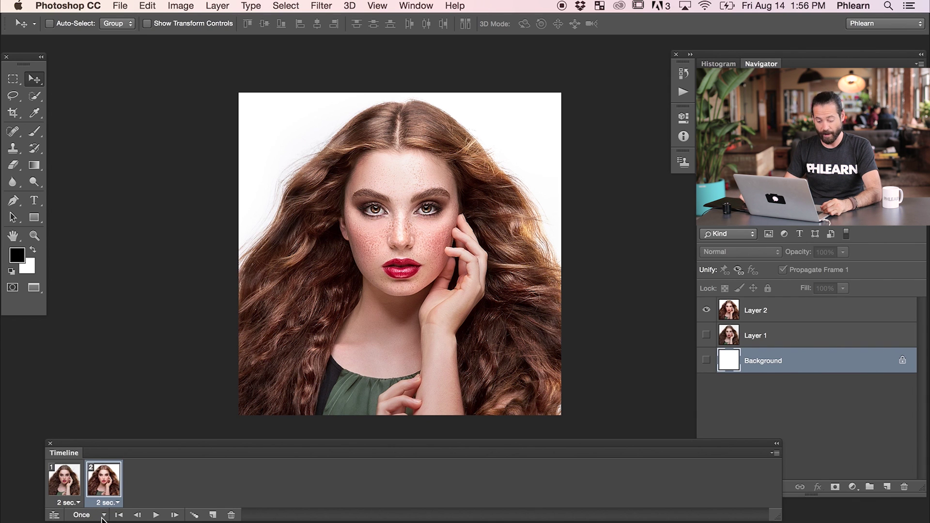
{"action": "left_click", "coordinate": [104, 517]}
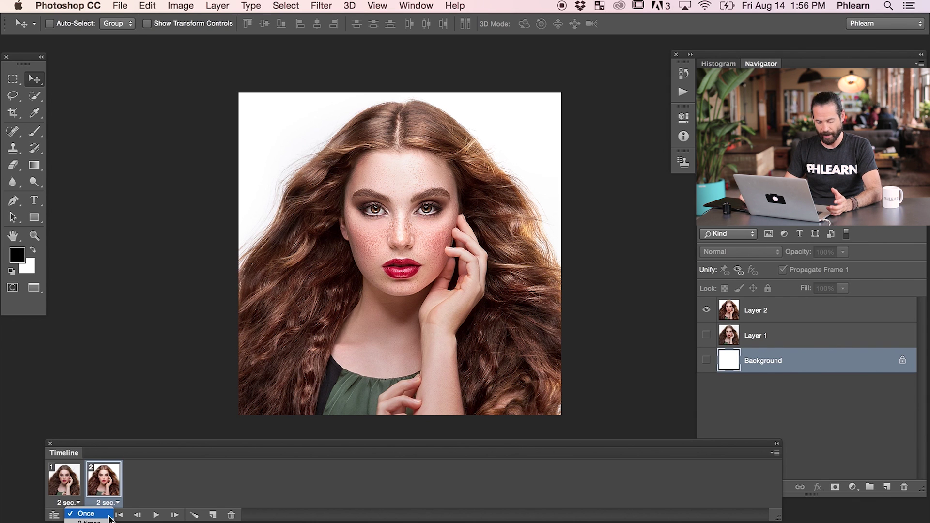
{"action": "key", "text": "Down"}
{"action": "key", "text": "Down"}
{"action": "key", "text": "Return"}
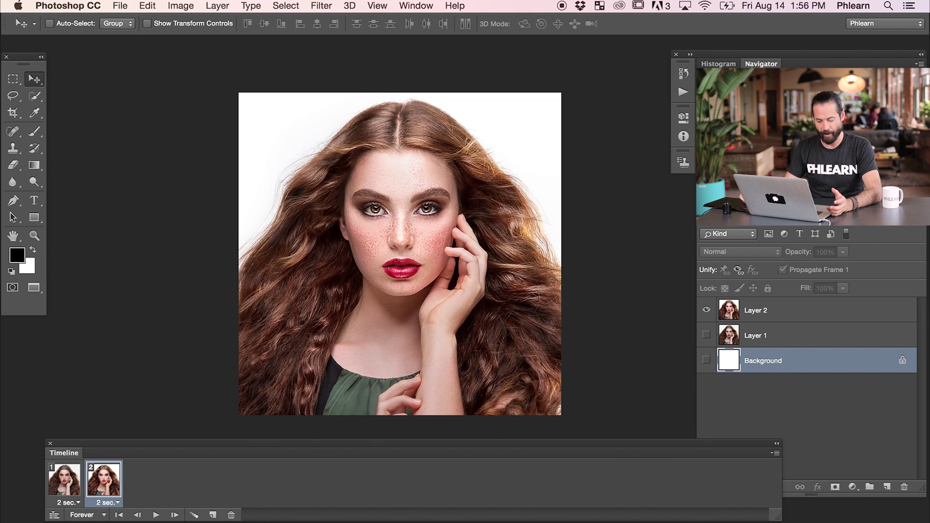
{"action": "left_click", "coordinate": [153, 517]}
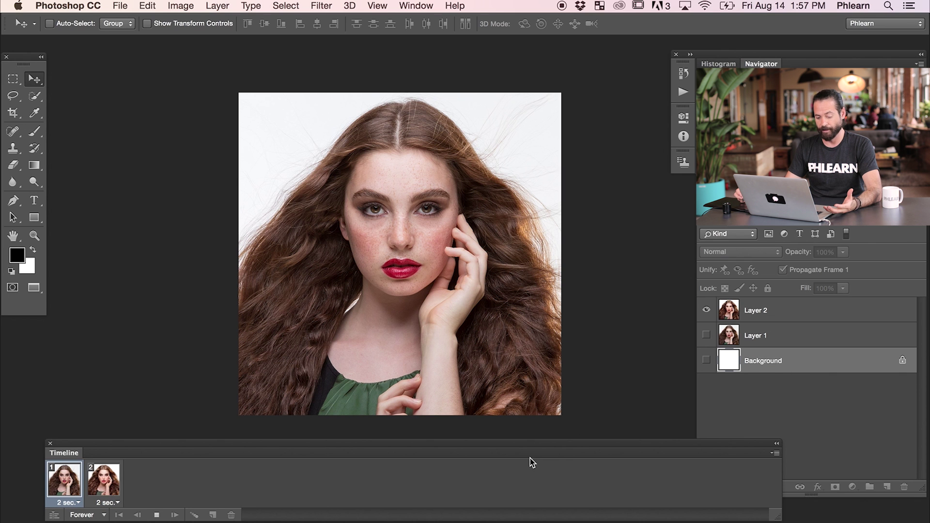
{"action": "left_click", "coordinate": [156, 517]}
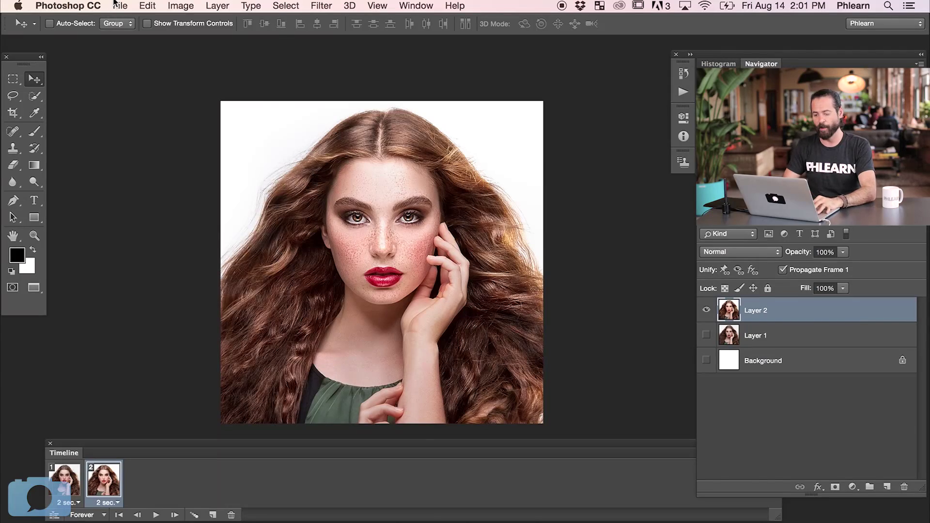
- Start a Save for Web (Legacy) export of the animation and choose GIF as the file format
{"action": "left_click", "coordinate": [116, 4]}
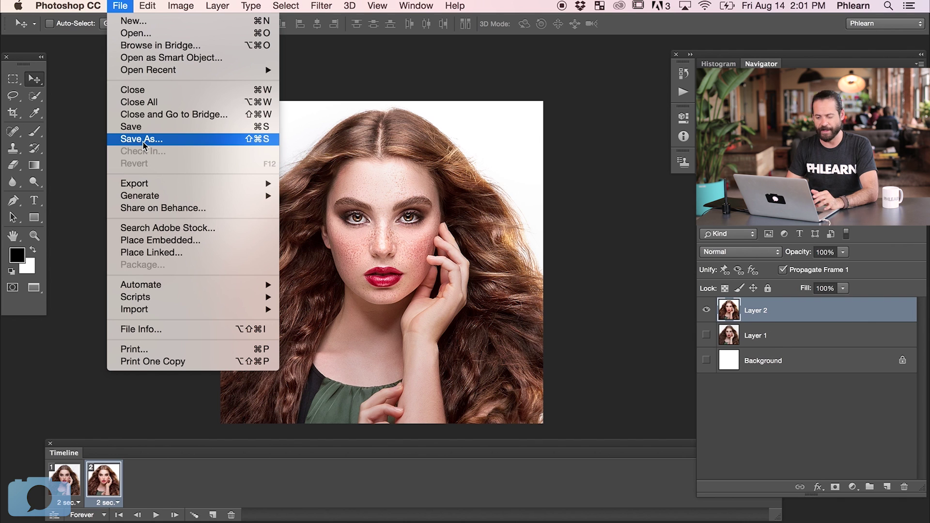
{"action": "mouse_move", "coordinate": [175, 185]}
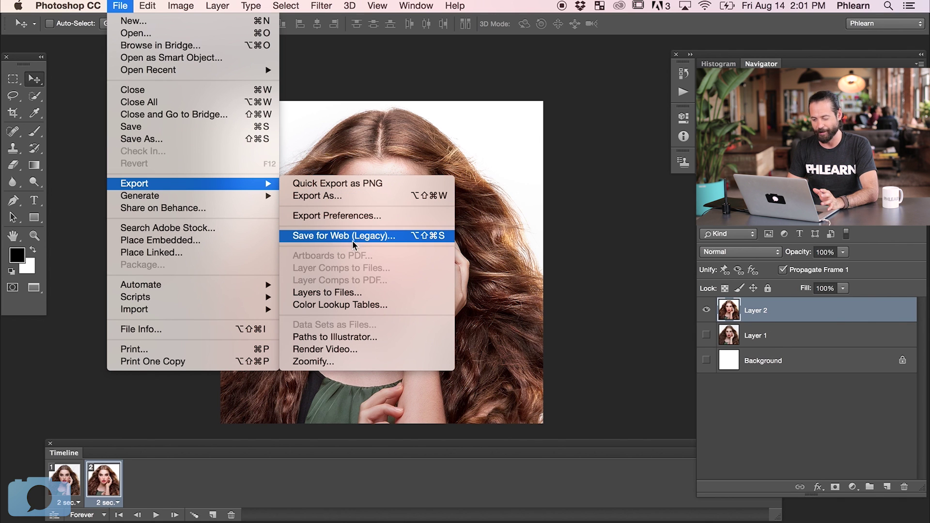
{"action": "left_click", "coordinate": [379, 236]}
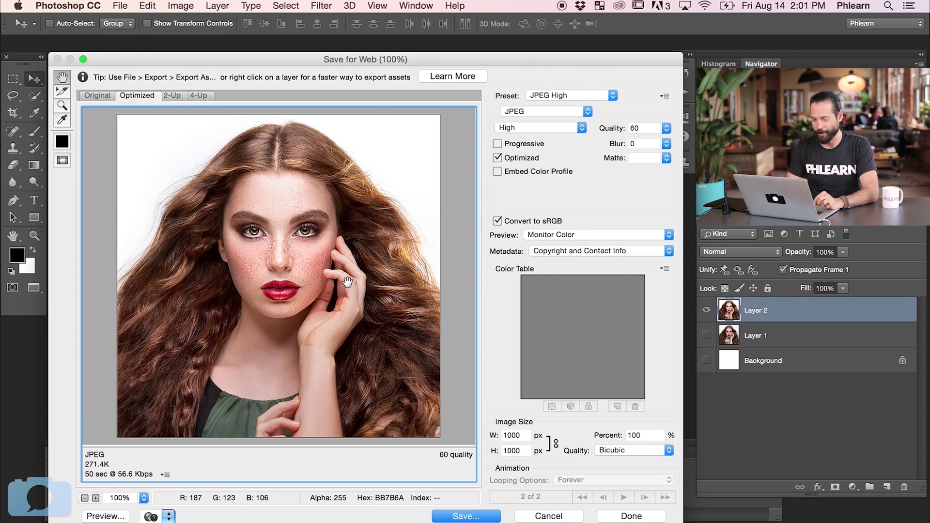
{"action": "left_click", "coordinate": [534, 113]}
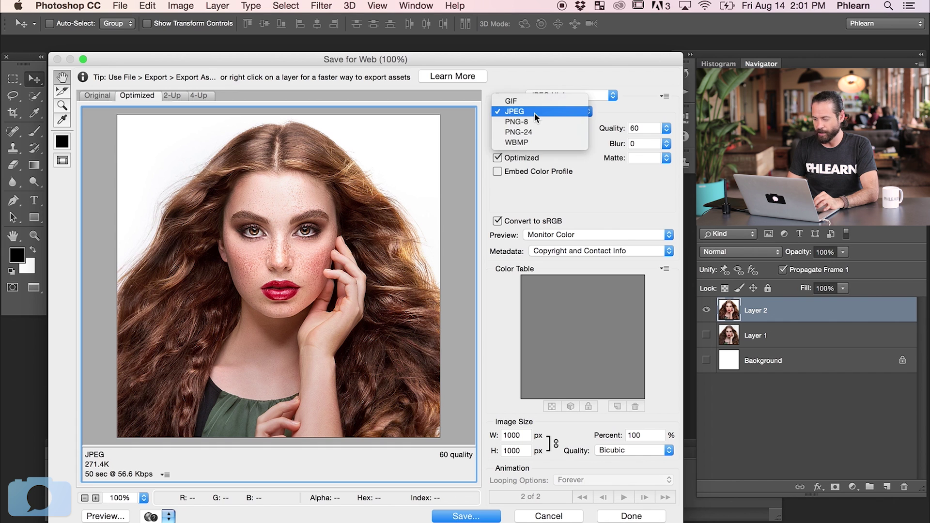
{"action": "left_click", "coordinate": [530, 103]}
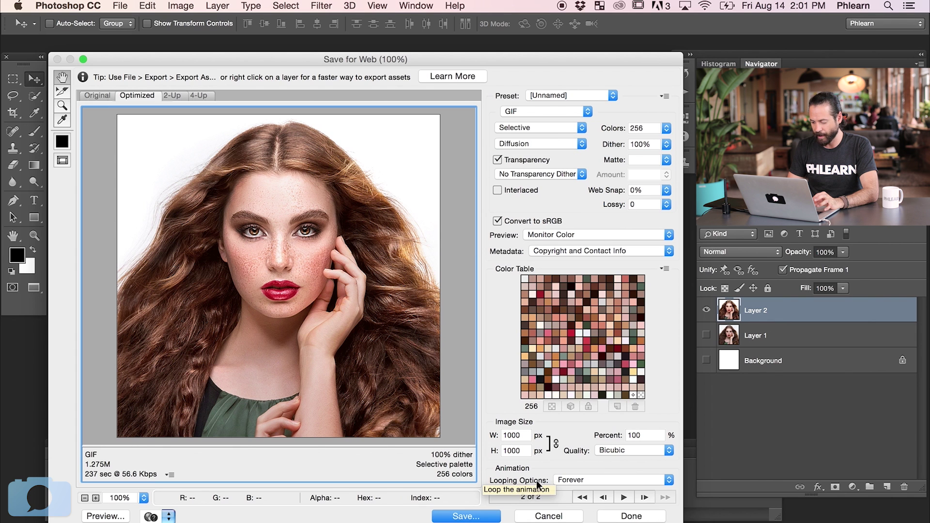
- Keep the GIF's looping option at Forever and play the animation in the export preview
{"action": "left_click", "coordinate": [581, 481]}
{"action": "left_click", "coordinate": [581, 480]}
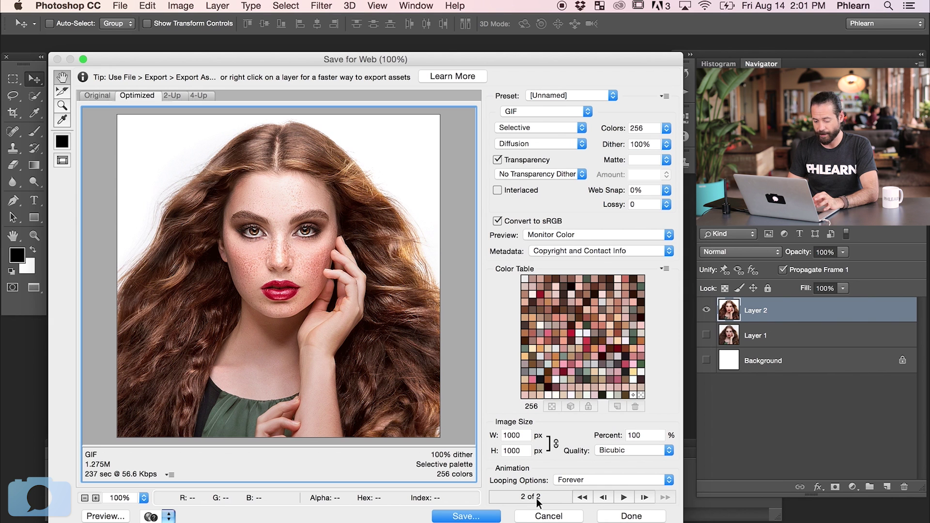
{"action": "left_click", "coordinate": [624, 498]}
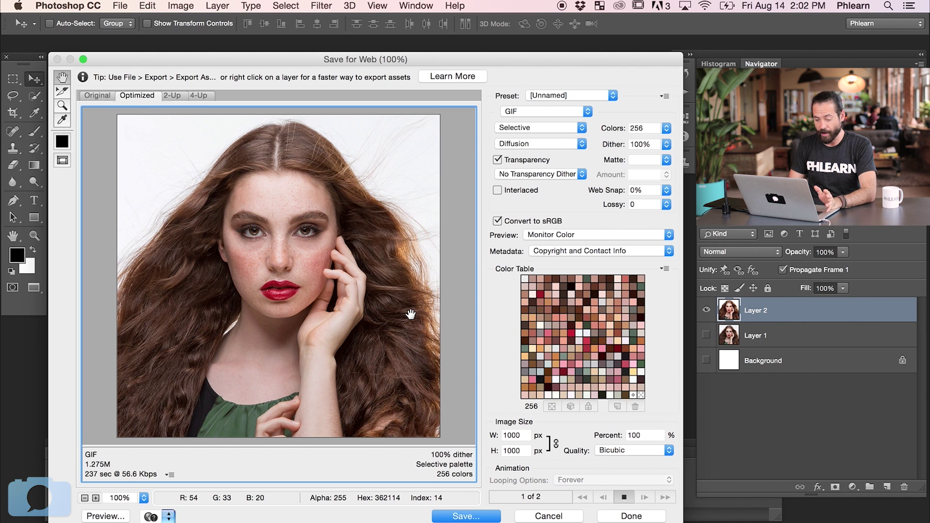
- Save the optimized GIF to the Desktop under the name BeforeAfter.gif
{"action": "left_click", "coordinate": [466, 516]}
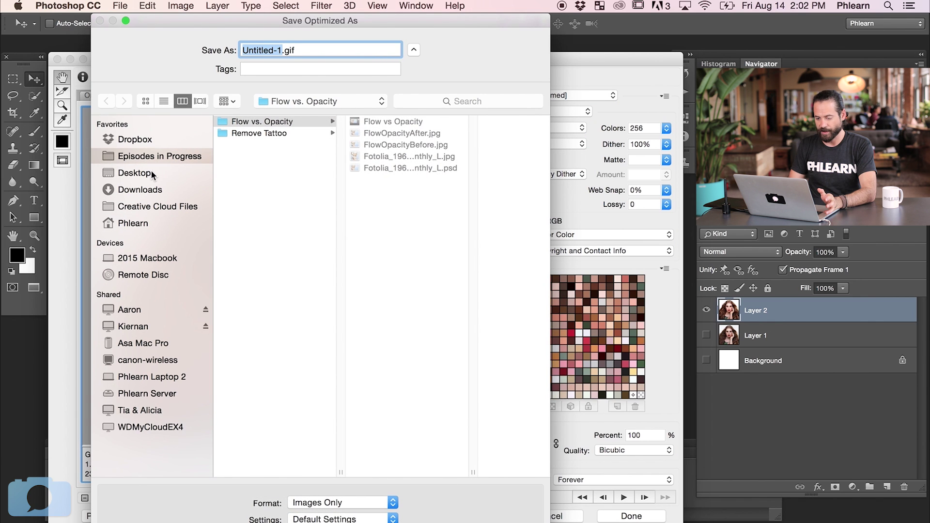
{"action": "left_click", "coordinate": [152, 174]}
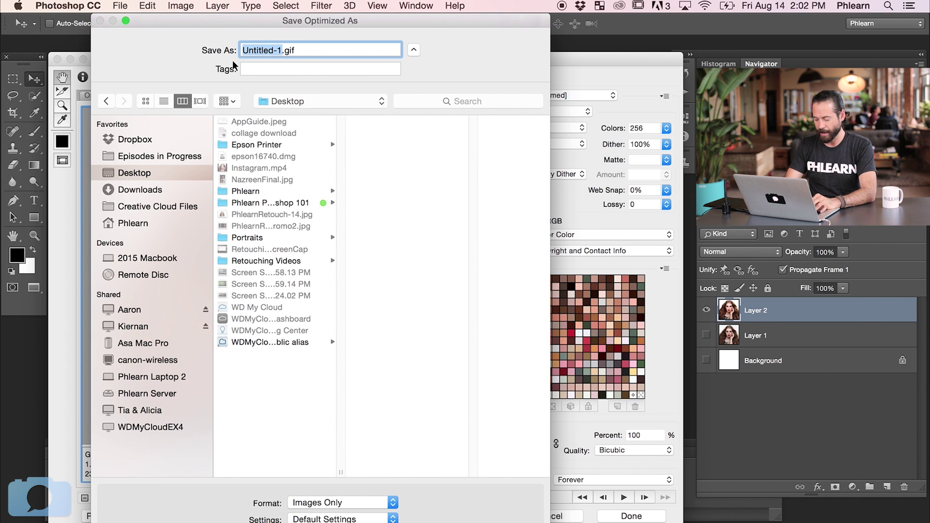
{"action": "type", "text": "BeforeAfter"}
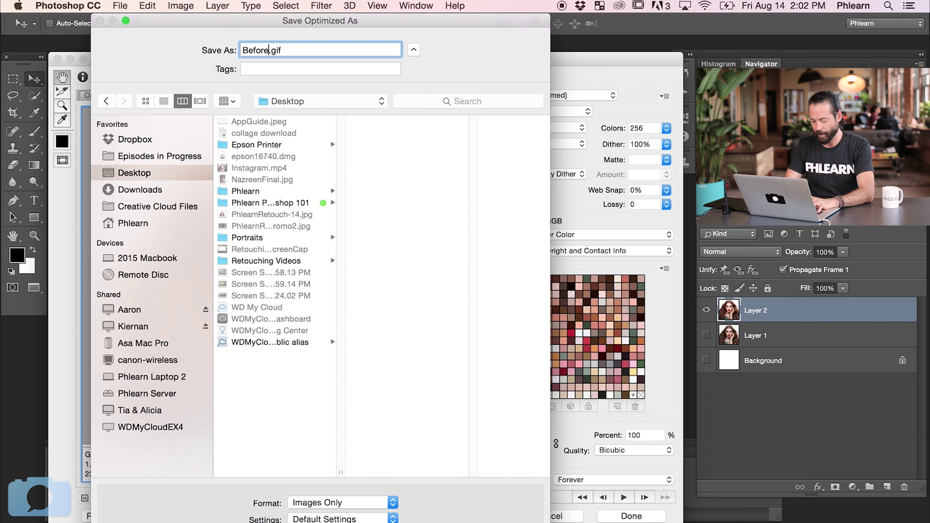
{"action": "key", "text": "Return"}
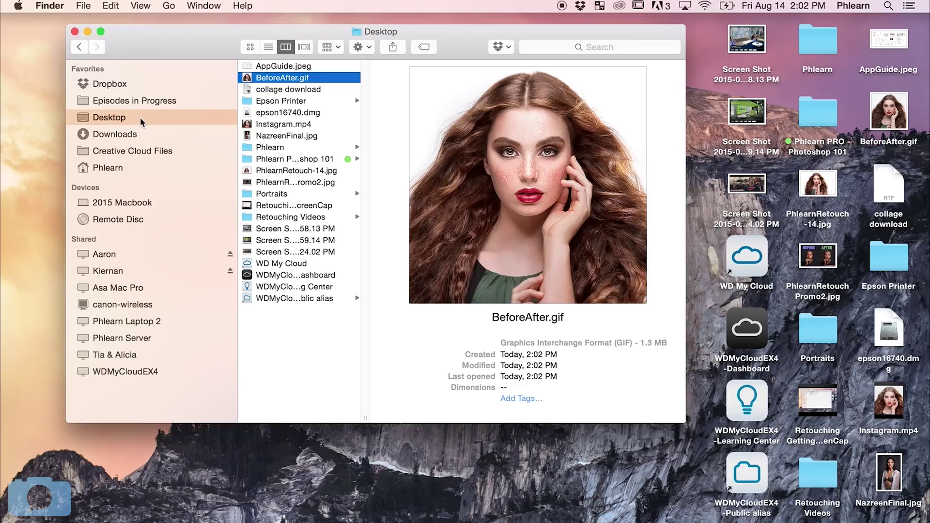
- In Finder, open BeforeAfter.gif from the Desktop with Google Chrome to view the animation
{"action": "right_click", "coordinate": [315, 79]}
{"action": "mouse_move", "coordinate": [339, 98]}
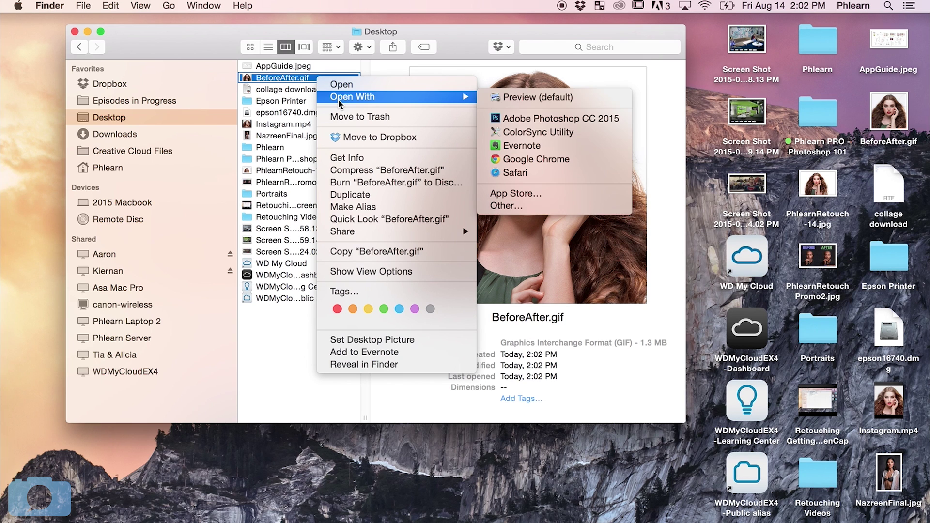
{"action": "left_click", "coordinate": [531, 160]}
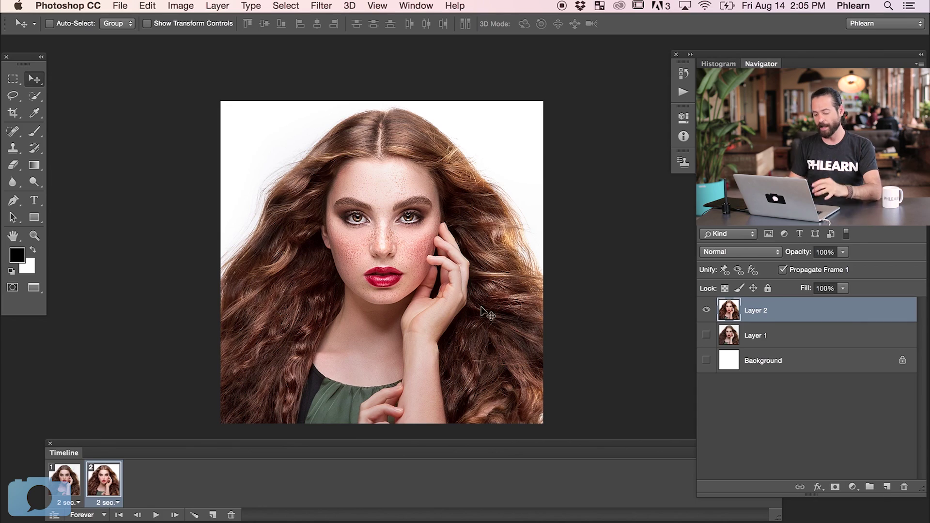
- Back in Photoshop, display the first and second animation frames, and open the Render Video export settings
{"action": "left_click", "coordinate": [69, 481]}
{"action": "left_click", "coordinate": [102, 487]}
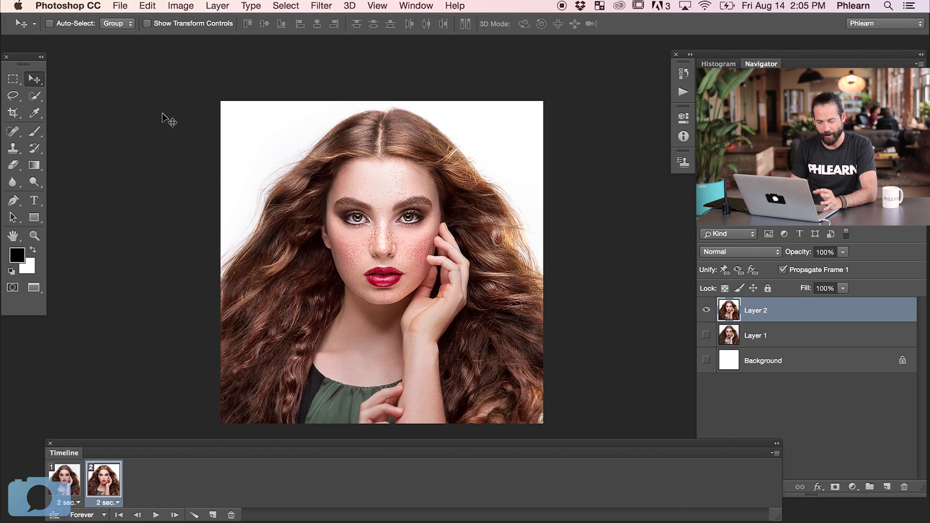
{"action": "left_click", "coordinate": [121, 7]}
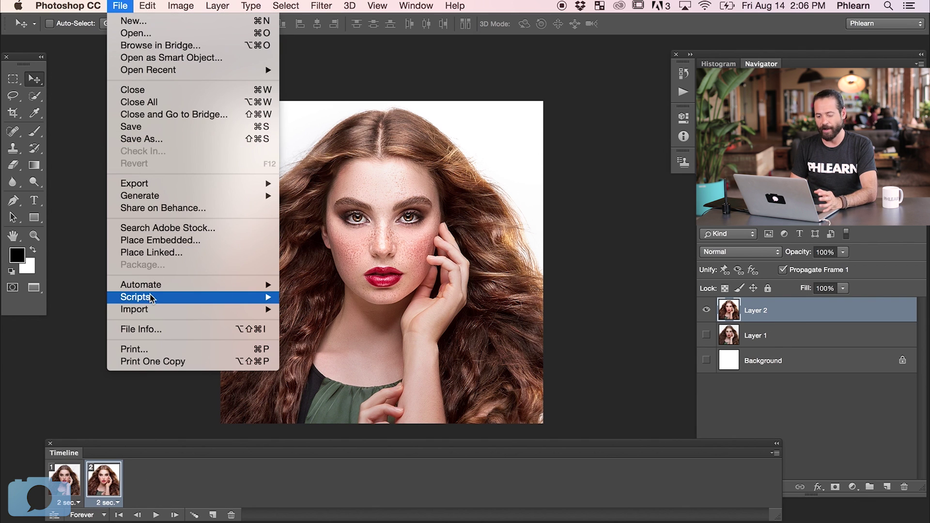
{"action": "mouse_move", "coordinate": [167, 285]}
{"action": "mouse_move", "coordinate": [200, 188]}
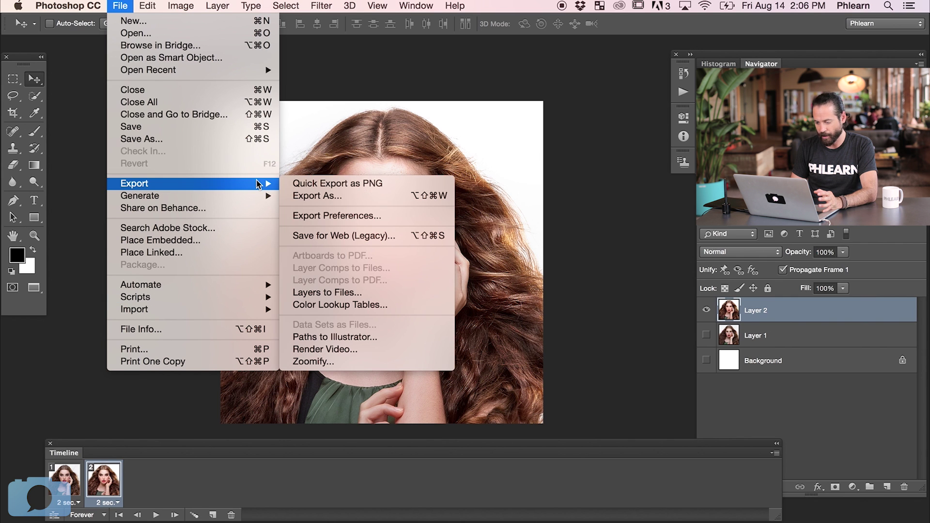
{"action": "left_click", "coordinate": [342, 350]}
{"action": "left_click_drag", "start_coordinate": [408, 125], "coordinate": [331, 106]}
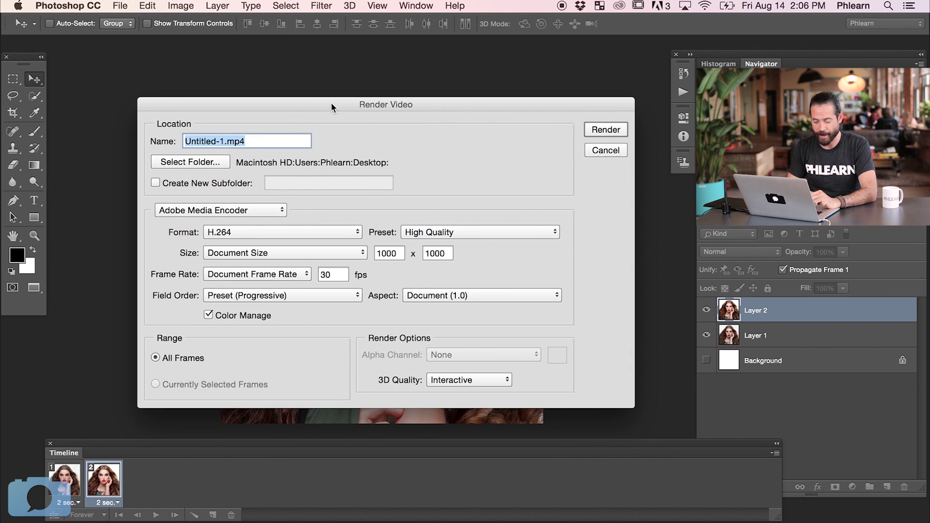
- Name the video BeforeAfter2.mp4 and render it with the existing export settings
{"action": "left_click", "coordinate": [224, 140]}
{"action": "key", "text": "super+shift+Left"}
{"action": "type", "text": "Bwefor"}
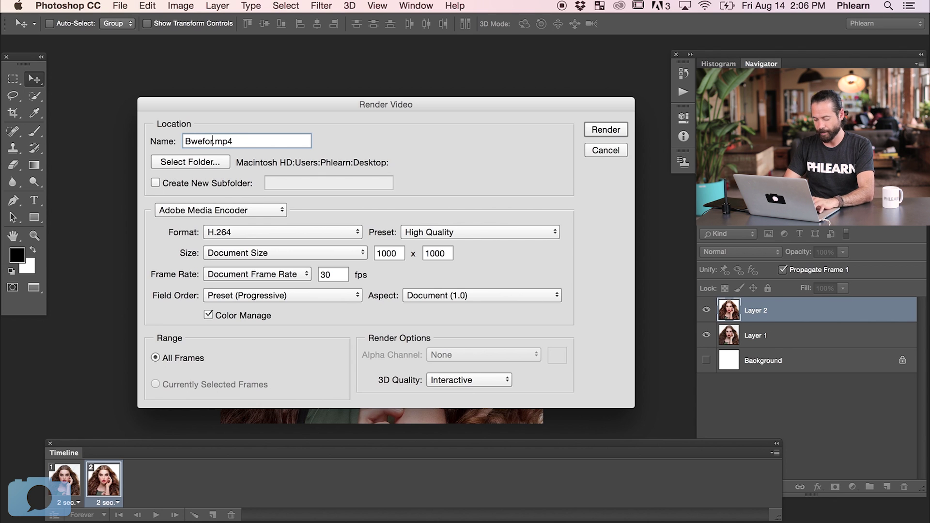
{"action": "type", "text": "foreAfter2"}
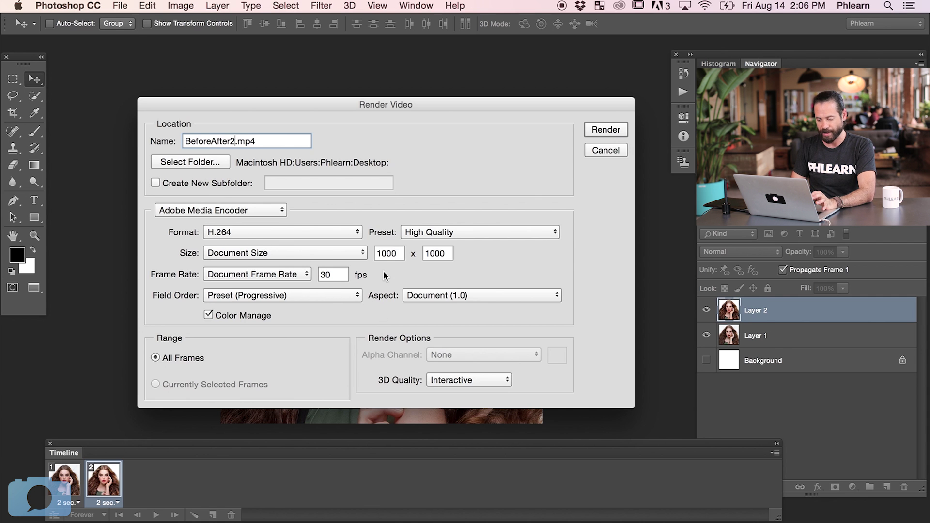
{"action": "left_click", "coordinate": [617, 129]}
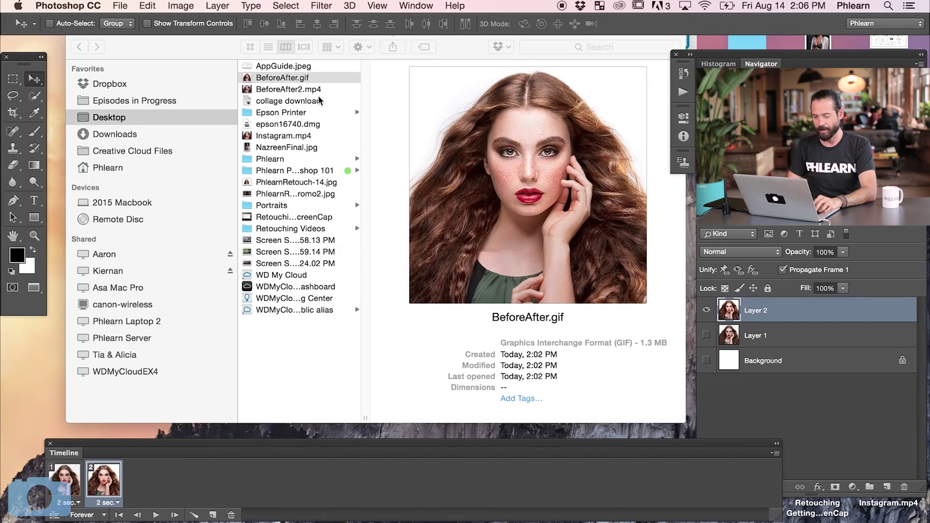
- Switch to Finder and view the rendered BeforeAfter2.mp4 on the Desktop in Quick Look
{"action": "key", "text": "super+Tab"}
{"action": "left_click", "coordinate": [323, 89]}
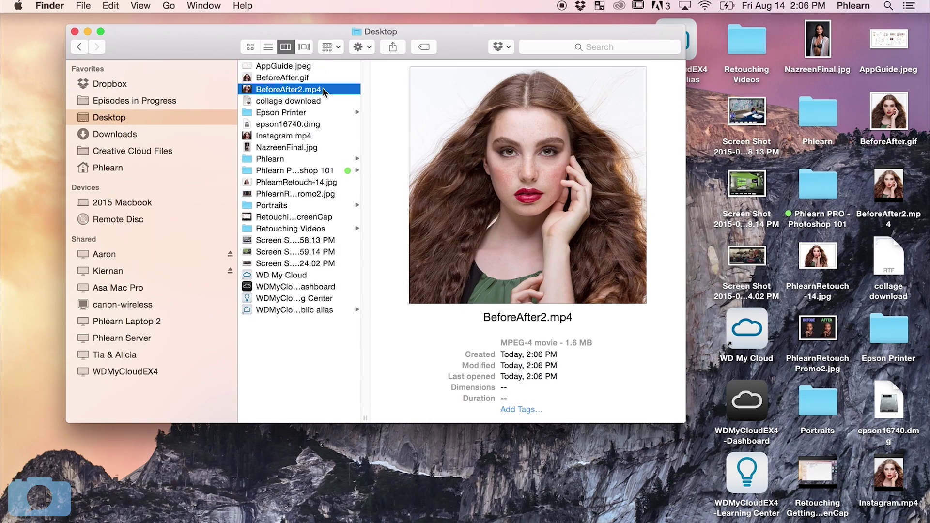
{"action": "key", "text": "space"}
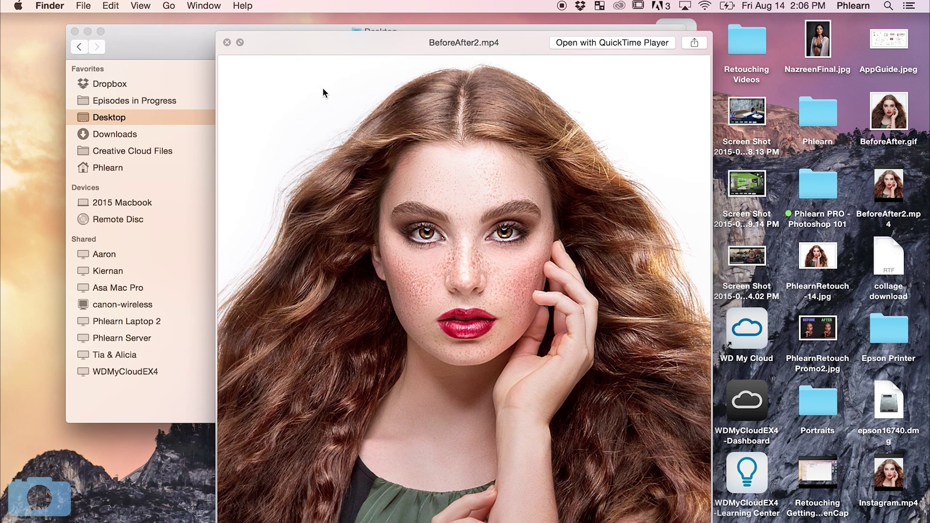
{"action": "key", "text": "space"}
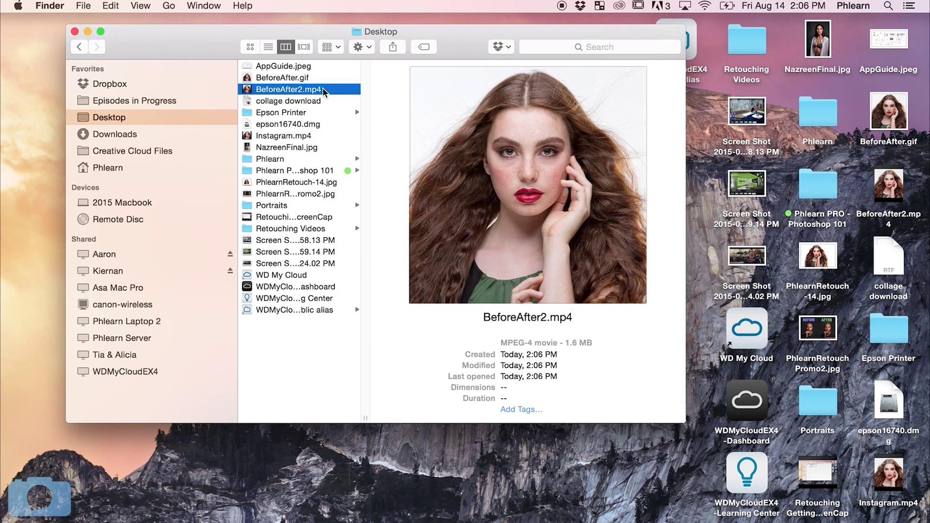